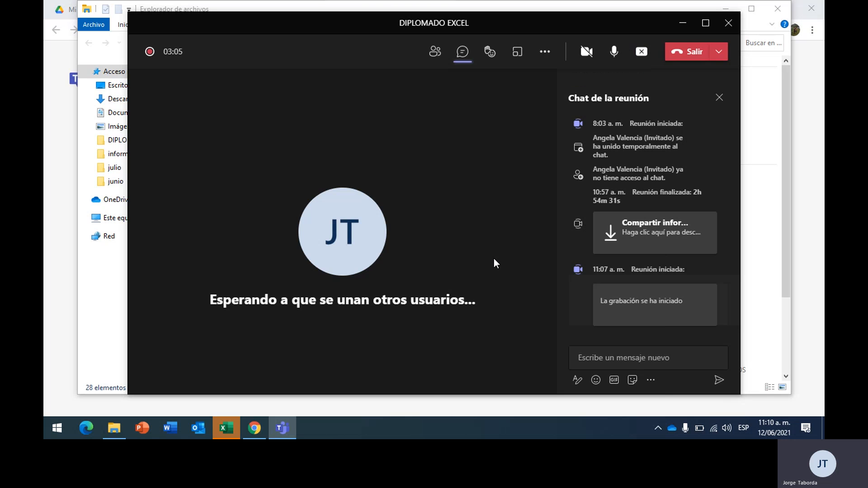
Step: Switch to the Taller Referencias A1 workbook in Excel, look over its two sheets and open Ejercicio 1
{"action": "left_click", "coordinate": [223, 429]}
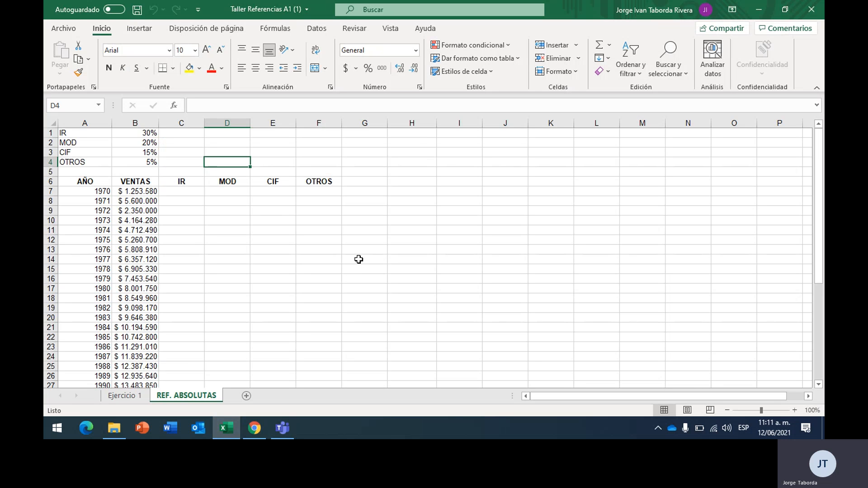
{"action": "left_click", "coordinate": [127, 397]}
{"action": "left_click", "coordinate": [188, 399]}
{"action": "left_click", "coordinate": [137, 397]}
{"action": "left_click", "coordinate": [170, 400]}
{"action": "left_click", "coordinate": [126, 396]}
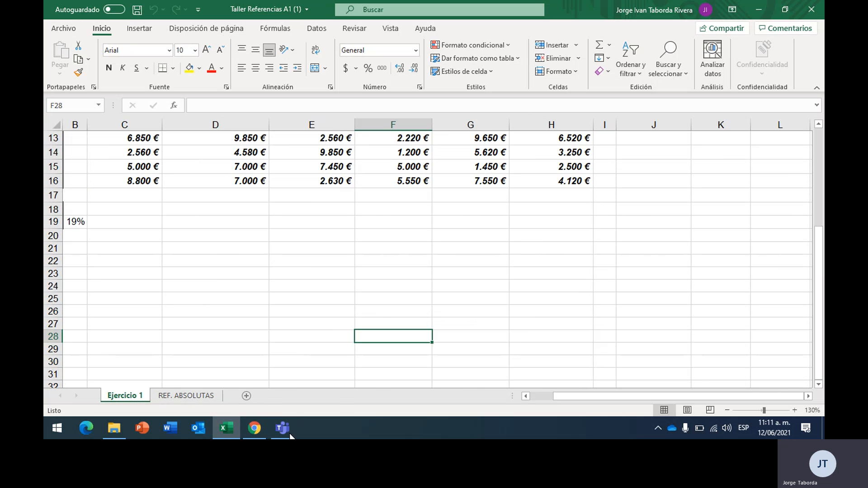
{"action": "mouse_move", "coordinate": [286, 429]}
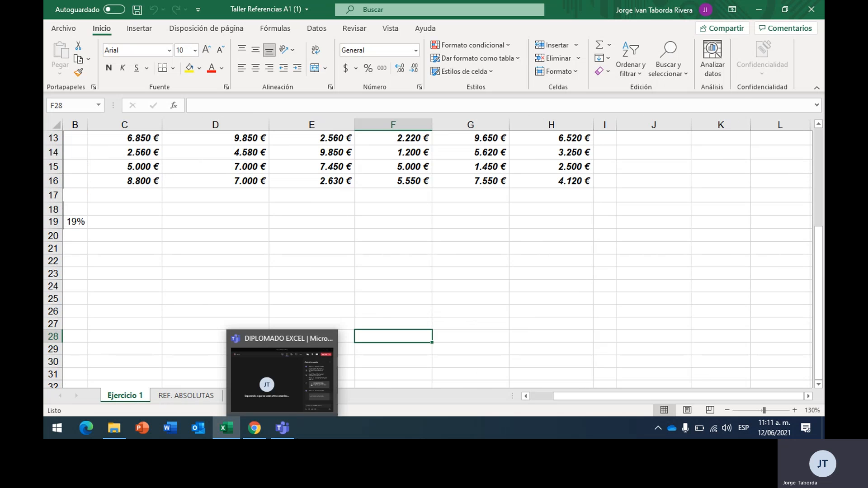
{"action": "left_click", "coordinate": [297, 388]}
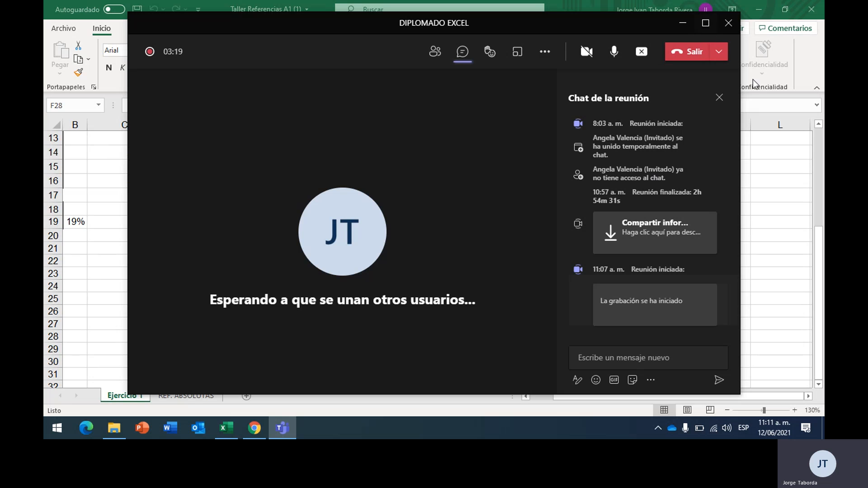
{"action": "left_click", "coordinate": [684, 24]}
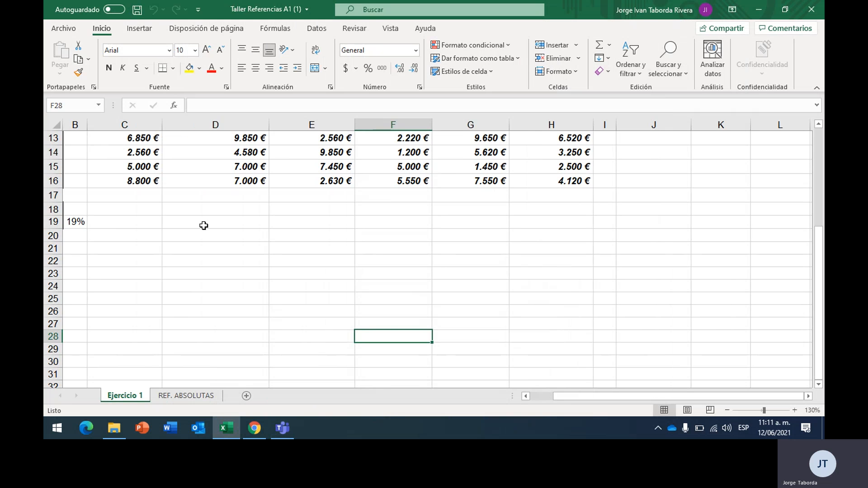
Step: Examine the month headings from ENERO to JUNIO in the TRIENIO 2002-2005 table on Ejercicio 1
{"action": "scroll", "coordinate": [244, 239], "scroll_direction": "up", "scroll_amount": 4}
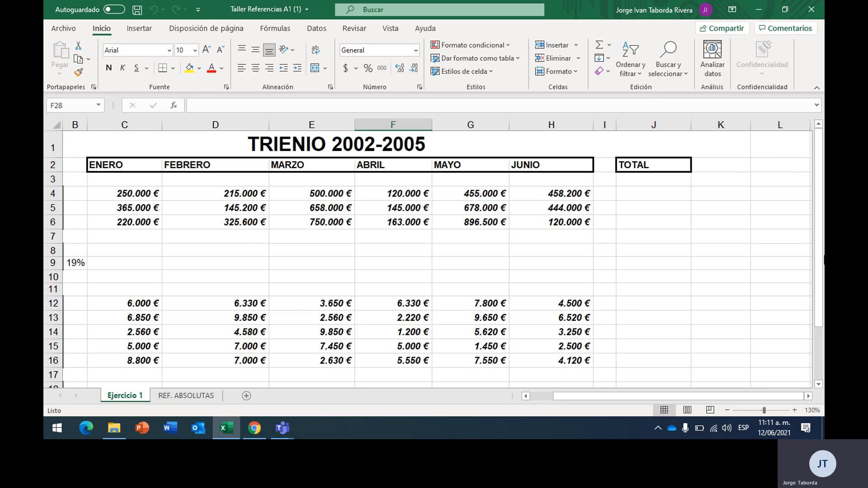
{"action": "left_click", "coordinate": [324, 289]}
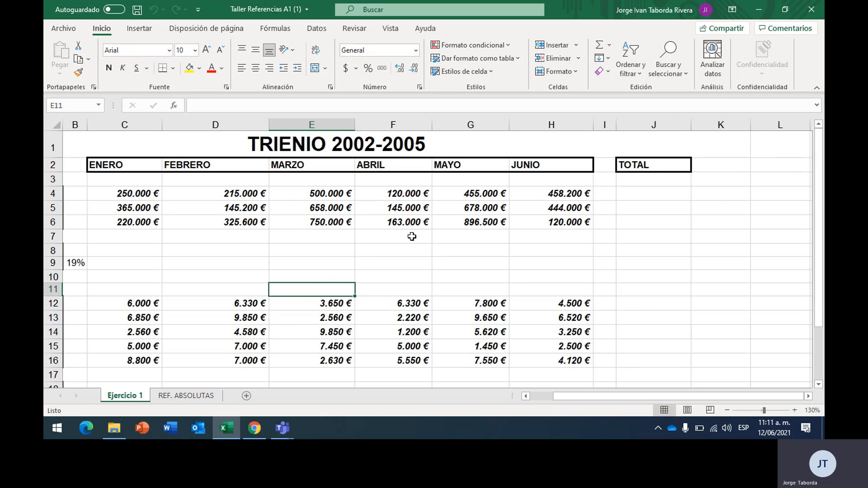
{"action": "left_click_drag", "start_coordinate": [545, 396], "coordinate": [533, 395]}
{"action": "left_click", "coordinate": [250, 167]}
{"action": "left_click_drag", "start_coordinate": [250, 166], "coordinate": [664, 167]}
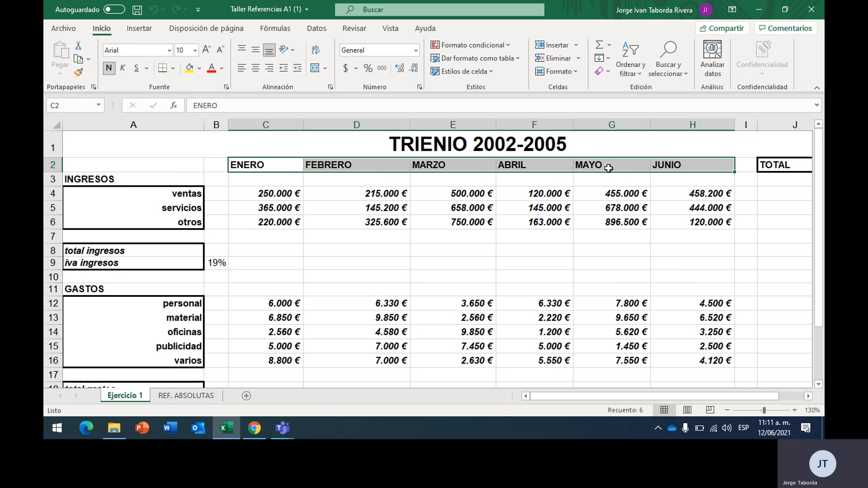
{"action": "left_click", "coordinate": [251, 165]}
{"action": "left_click", "coordinate": [692, 168]}
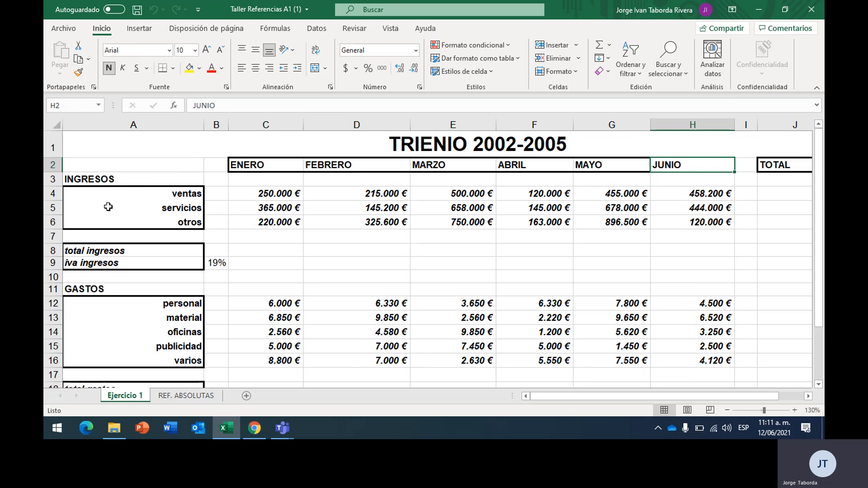
Step: Examine the INGRESOS categories, the total ingresos and iva ingresos rows with their VAT rate, and the total gastos rows below
{"action": "left_click_drag", "start_coordinate": [138, 171], "coordinate": [138, 227]}
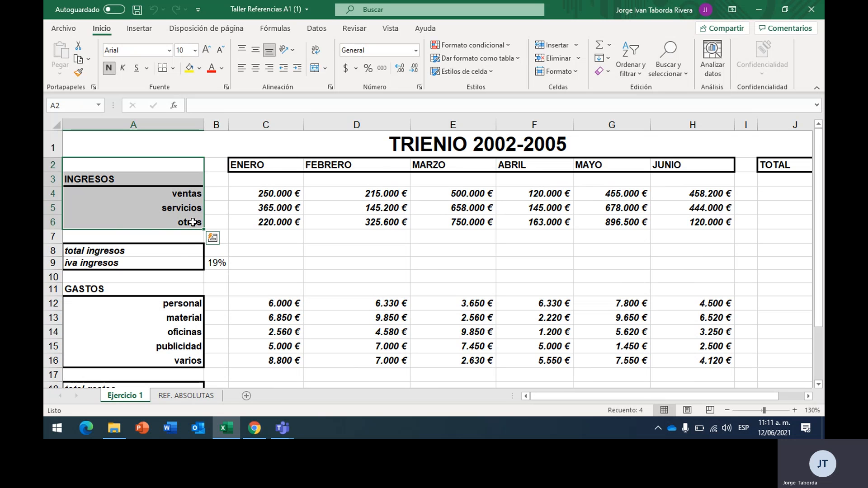
{"action": "left_click", "coordinate": [182, 249]}
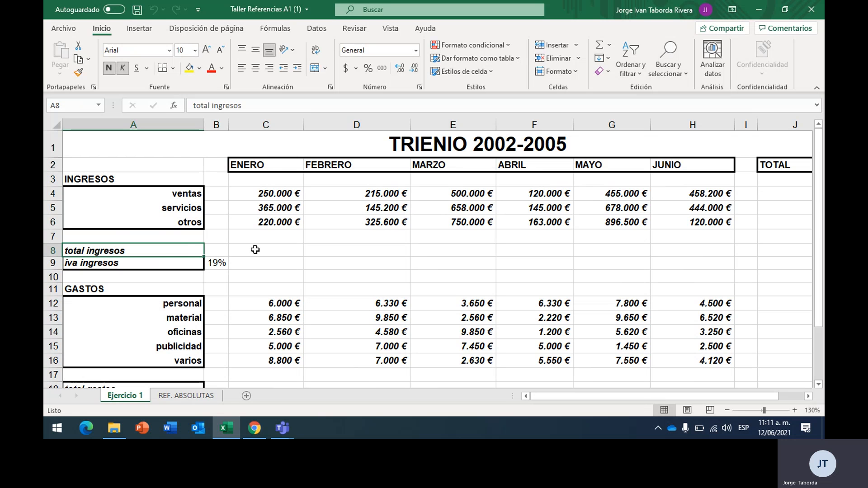
{"action": "left_click", "coordinate": [280, 249]}
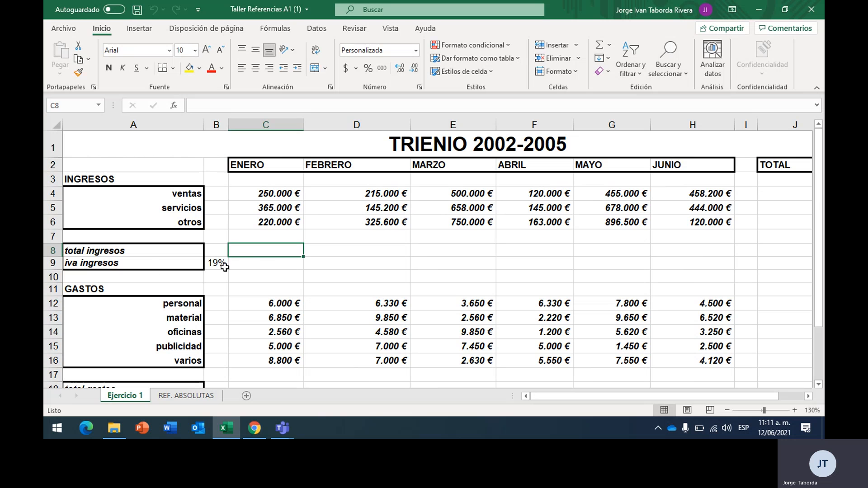
{"action": "left_click", "coordinate": [268, 266]}
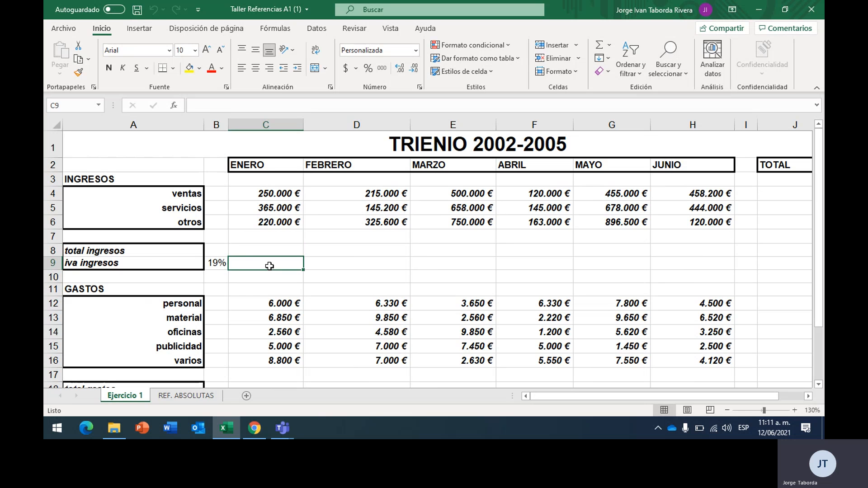
{"action": "left_click", "coordinate": [221, 264]}
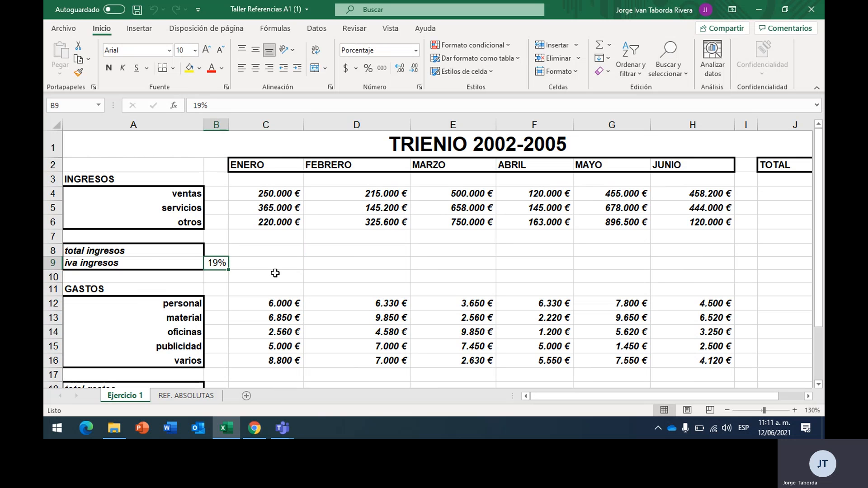
{"action": "scroll", "coordinate": [348, 307], "scroll_direction": "down", "scroll_amount": 1}
{"action": "scroll", "coordinate": [348, 306], "scroll_direction": "down", "scroll_amount": 2}
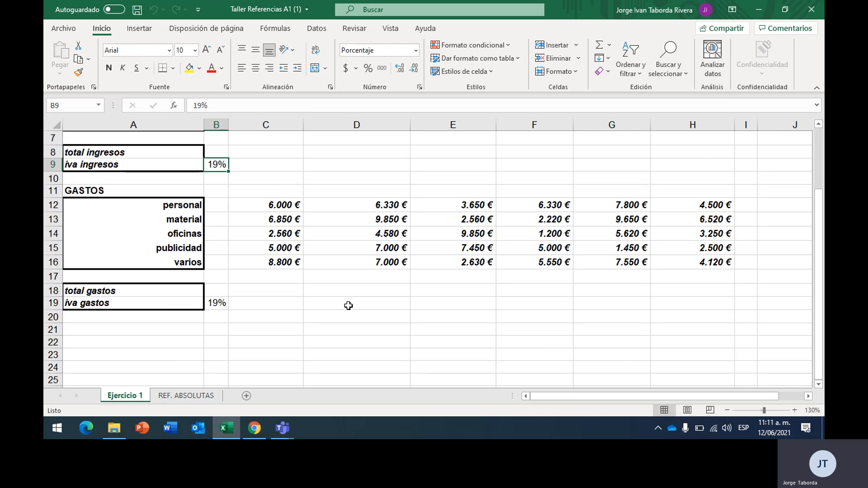
{"action": "scroll", "coordinate": [298, 210], "scroll_direction": "up", "scroll_amount": 3}
Step: Examine the GASTOS section: the January to March amounts, the category labels, and each January expense from personal to varios
{"action": "left_click_drag", "start_coordinate": [284, 194], "coordinate": [290, 237]}
{"action": "left_click_drag", "start_coordinate": [294, 295], "coordinate": [286, 359]}
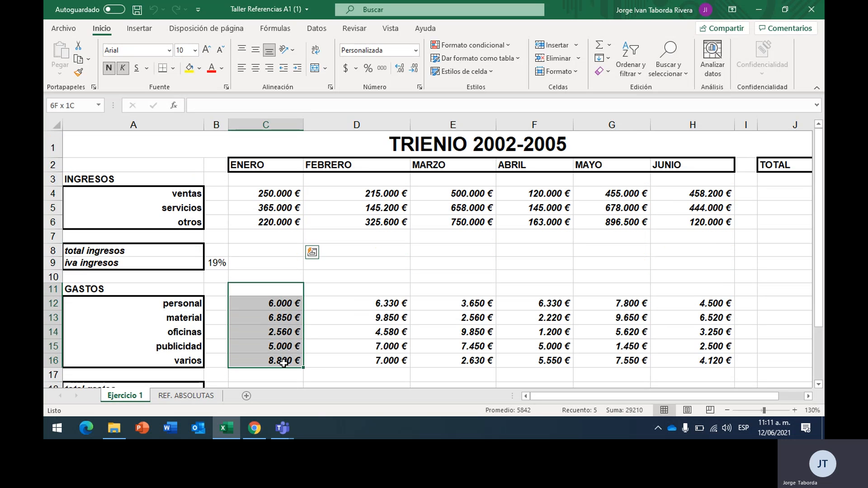
{"action": "left_click_drag", "start_coordinate": [396, 301], "coordinate": [400, 357]}
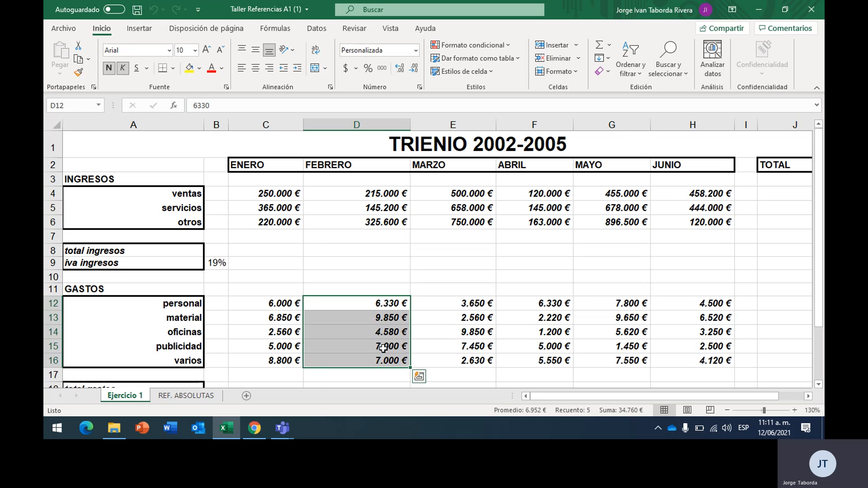
{"action": "left_click_drag", "start_coordinate": [472, 303], "coordinate": [481, 357]}
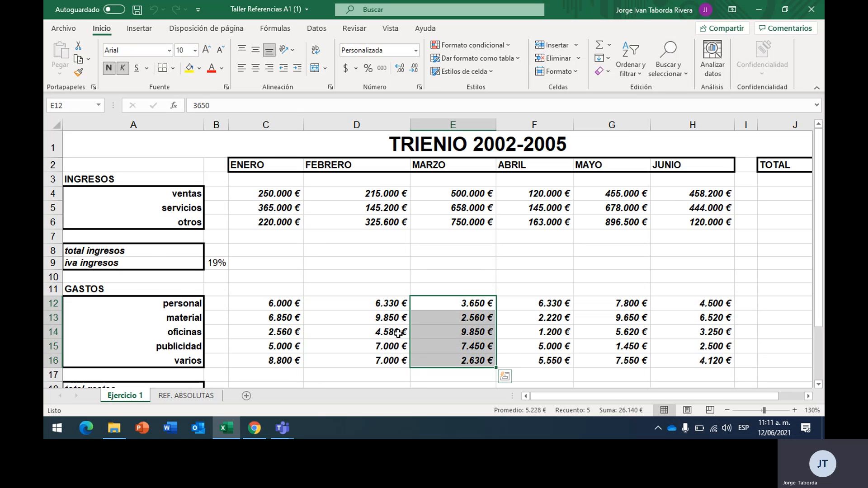
{"action": "left_click", "coordinate": [385, 332]}
{"action": "left_click_drag", "start_coordinate": [191, 301], "coordinate": [196, 362]}
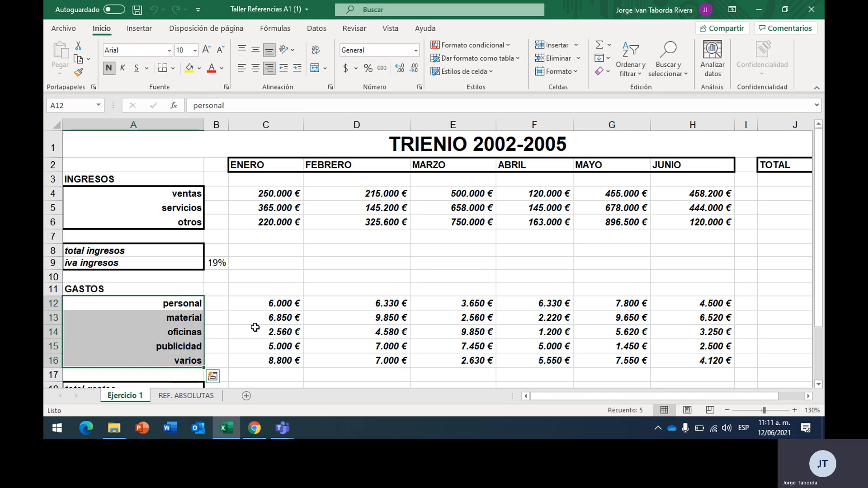
{"action": "left_click", "coordinate": [183, 305]}
{"action": "left_click", "coordinate": [289, 300]}
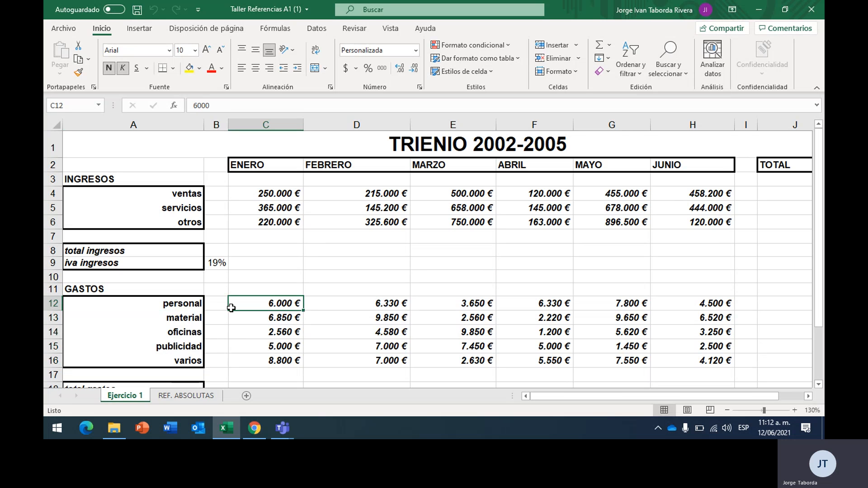
{"action": "left_click", "coordinate": [273, 318]}
{"action": "left_click", "coordinate": [294, 330]}
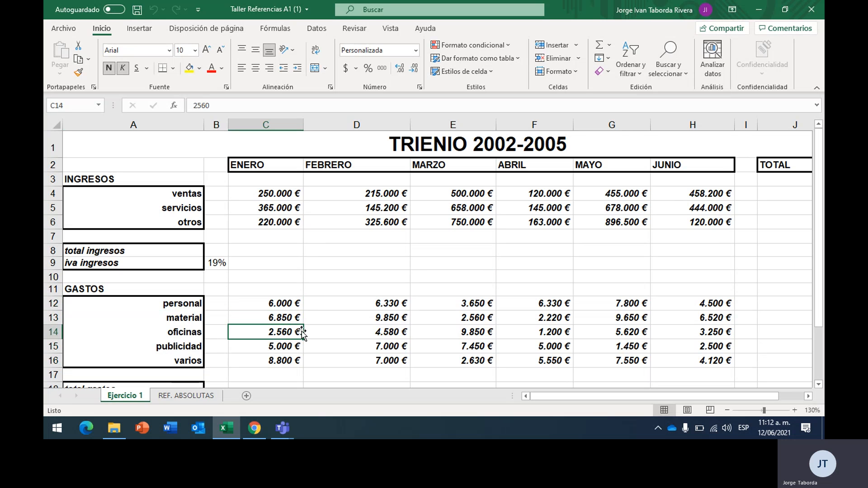
{"action": "left_click", "coordinate": [276, 348]}
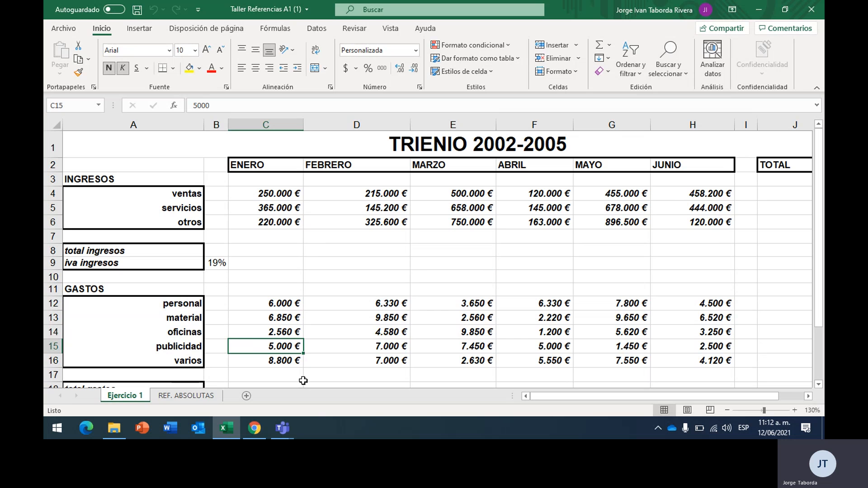
{"action": "left_click", "coordinate": [287, 361]}
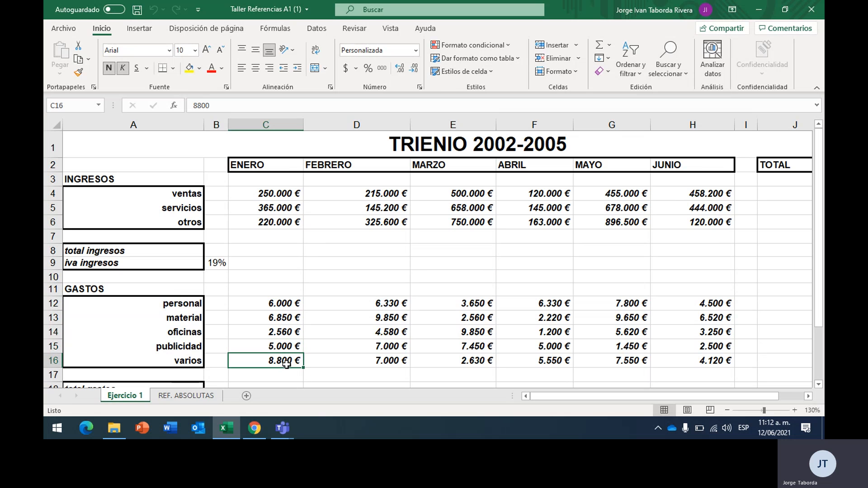
Step: Review January's total gastos and iva gastos cells, C18 and C19, together with the expenses in C12:C16
{"action": "scroll", "coordinate": [280, 289], "scroll_direction": "down", "scroll_amount": 3}
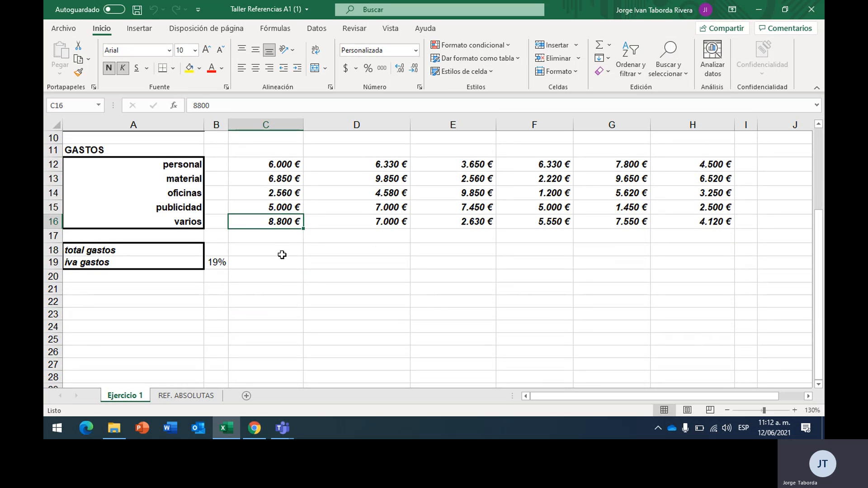
{"action": "left_click", "coordinate": [281, 254]}
{"action": "left_click_drag", "start_coordinate": [296, 166], "coordinate": [294, 226]}
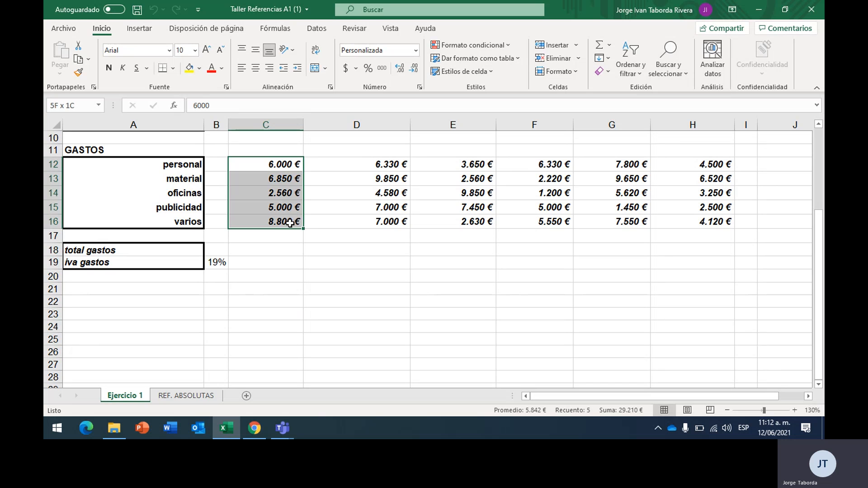
{"action": "left_click", "coordinate": [283, 263]}
{"action": "left_click", "coordinate": [280, 247]}
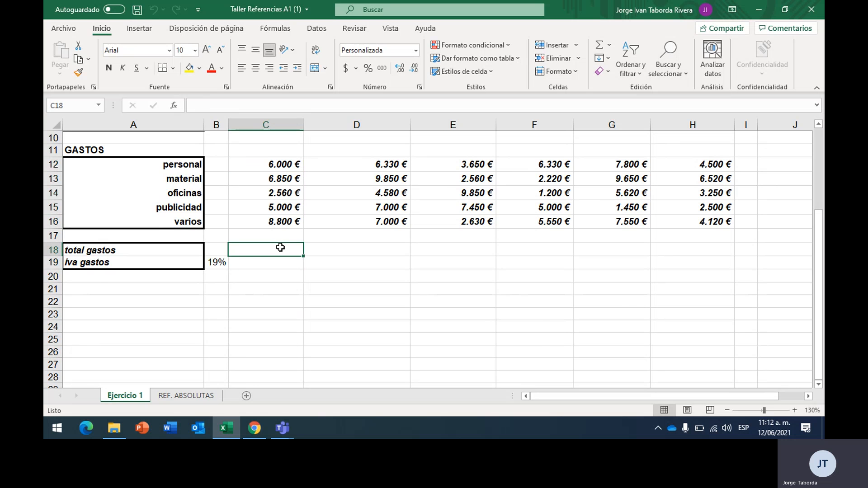
Step: Review January's income amounts in C4:C6 with the total ingresos cell C8, the iva ingresos cell C9 and the VAT rate in B9
{"action": "scroll", "coordinate": [280, 247], "scroll_direction": "up", "scroll_amount": 3}
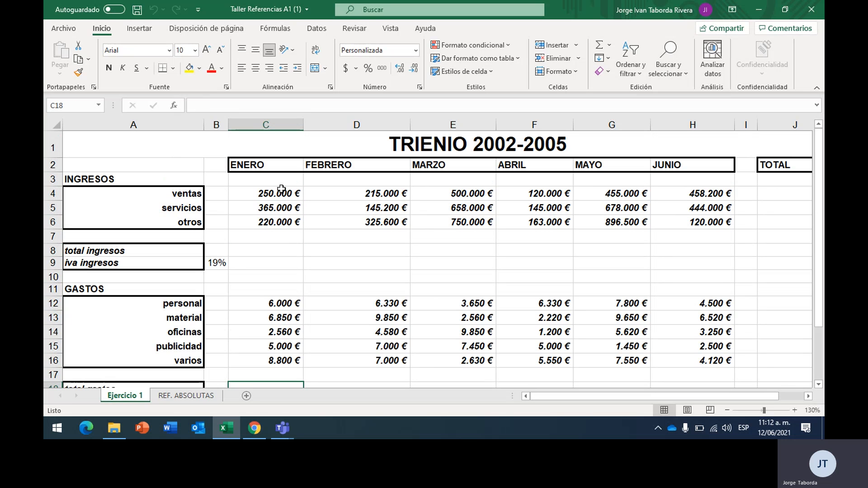
{"action": "left_click_drag", "start_coordinate": [281, 189], "coordinate": [282, 223]}
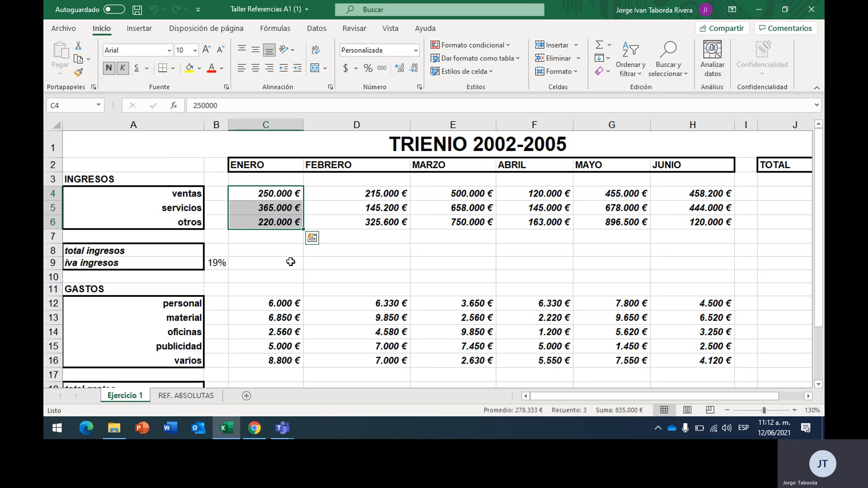
{"action": "left_click", "coordinate": [284, 249]}
{"action": "left_click_drag", "start_coordinate": [288, 193], "coordinate": [281, 237]}
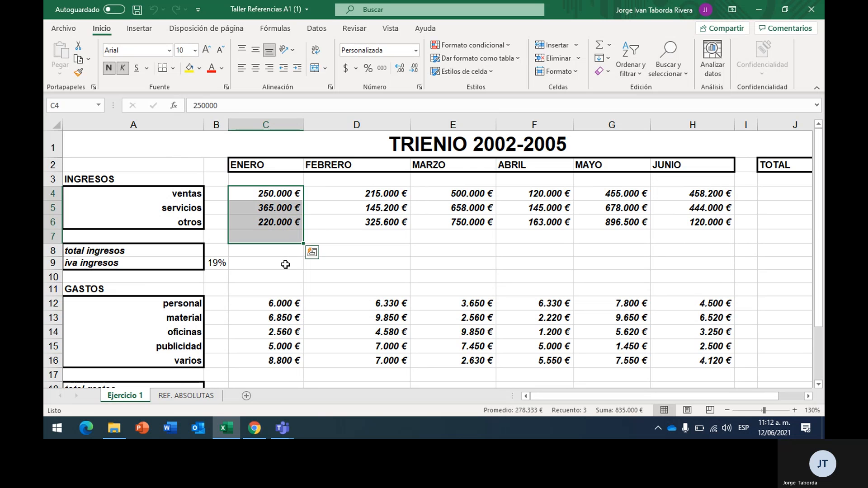
{"action": "left_click", "coordinate": [285, 264]}
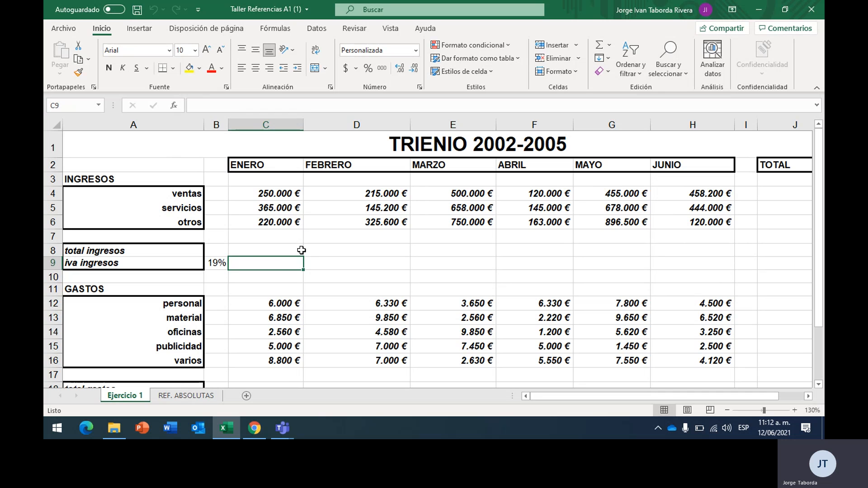
{"action": "left_click", "coordinate": [218, 262]}
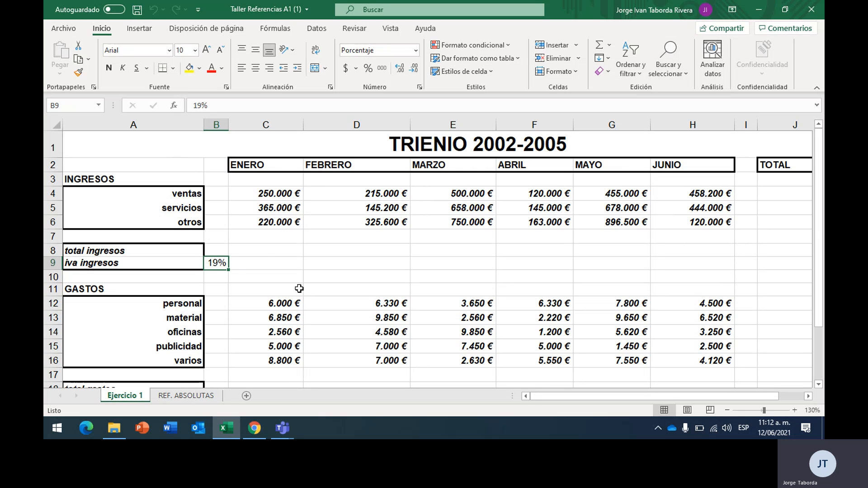
{"action": "left_click", "coordinate": [271, 246]}
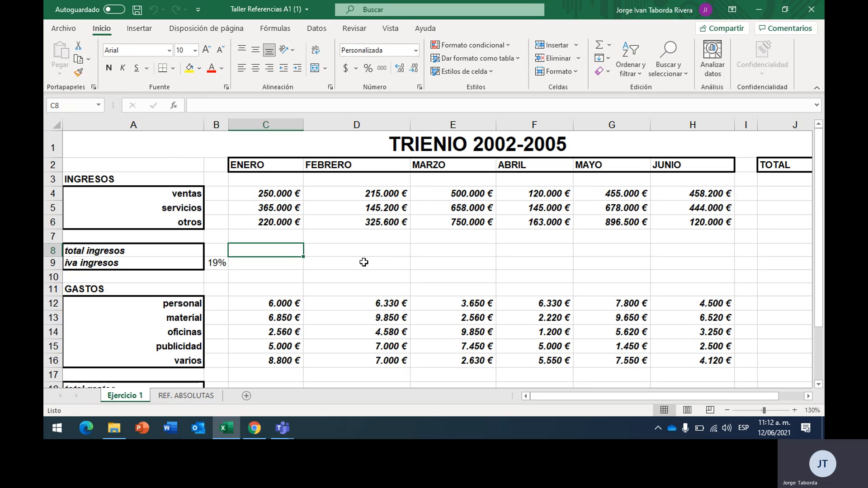
Step: Extend the empty January total ingresos cell C8 across to H8 and go through each month's cell in that row
{"action": "left_click_drag", "start_coordinate": [303, 257], "coordinate": [714, 252]}
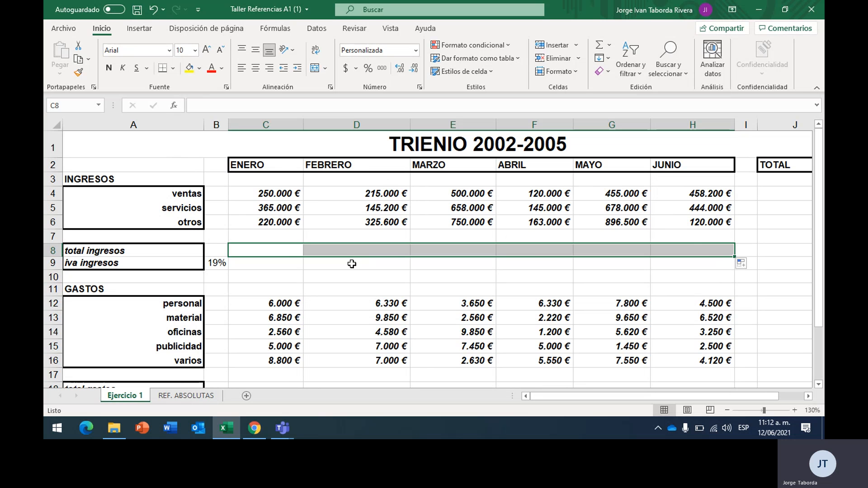
{"action": "left_click", "coordinate": [355, 264]}
{"action": "left_click", "coordinate": [258, 263]}
{"action": "left_click_drag", "start_coordinate": [276, 250], "coordinate": [369, 249]}
{"action": "left_click", "coordinate": [440, 247]}
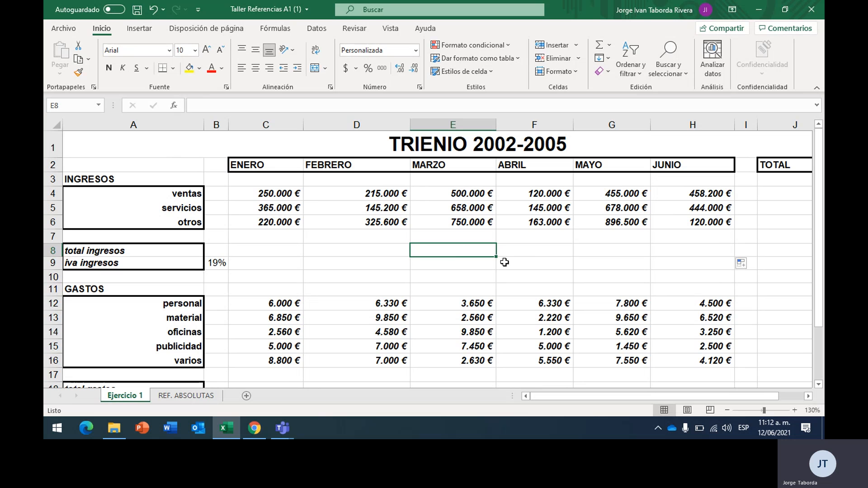
{"action": "left_click", "coordinate": [548, 248]}
{"action": "left_click", "coordinate": [633, 244]}
{"action": "left_click", "coordinate": [691, 250]}
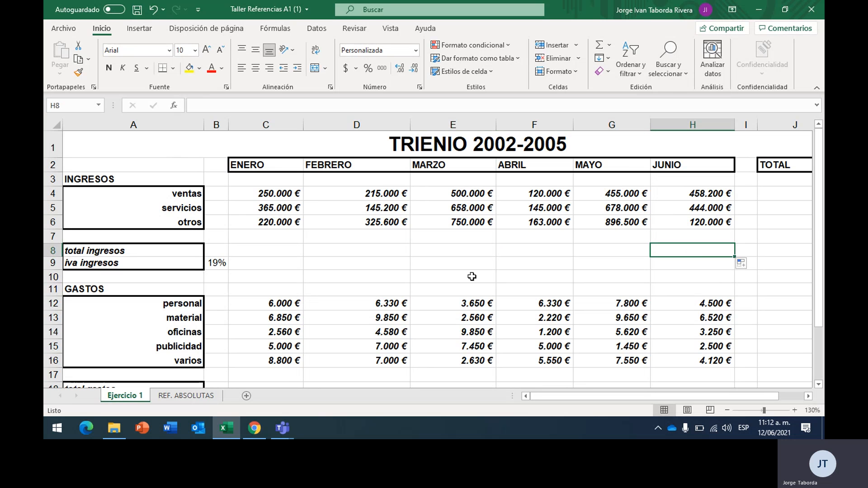
Step: Review the VAT rate in B9, January's total ingresos cell C8 and the whole total ingresos row
{"action": "left_click", "coordinate": [223, 263]}
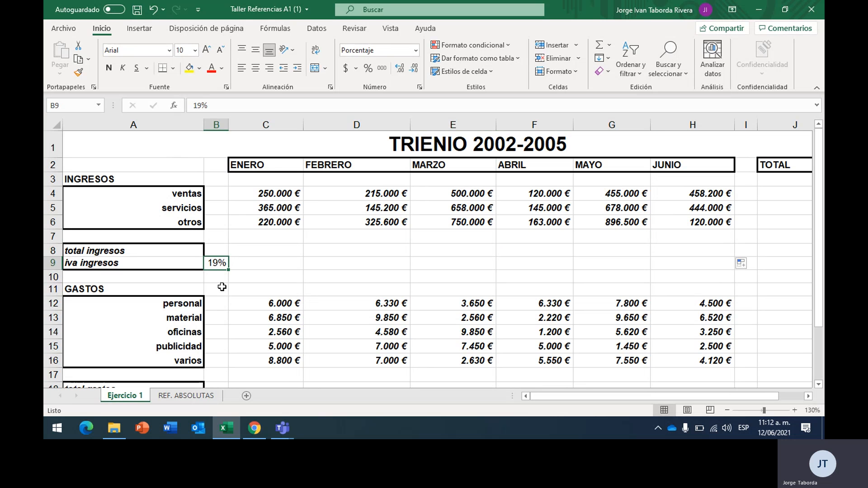
{"action": "left_click", "coordinate": [278, 249]}
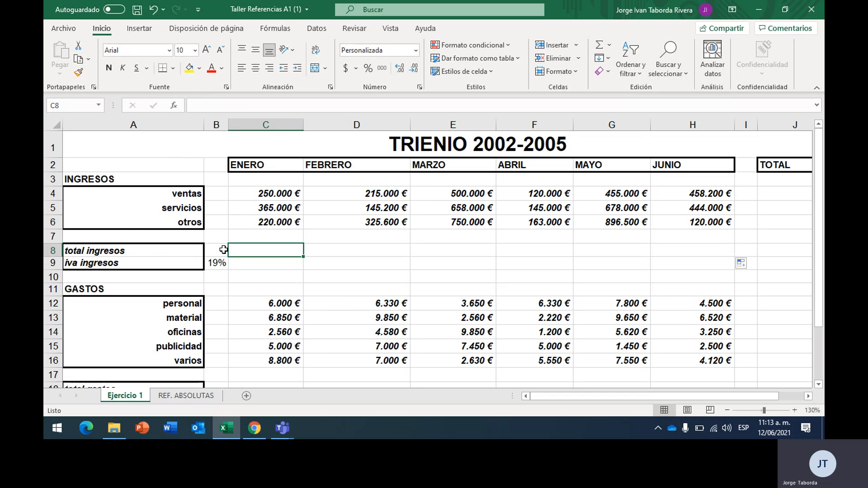
{"action": "left_click", "coordinate": [51, 252]}
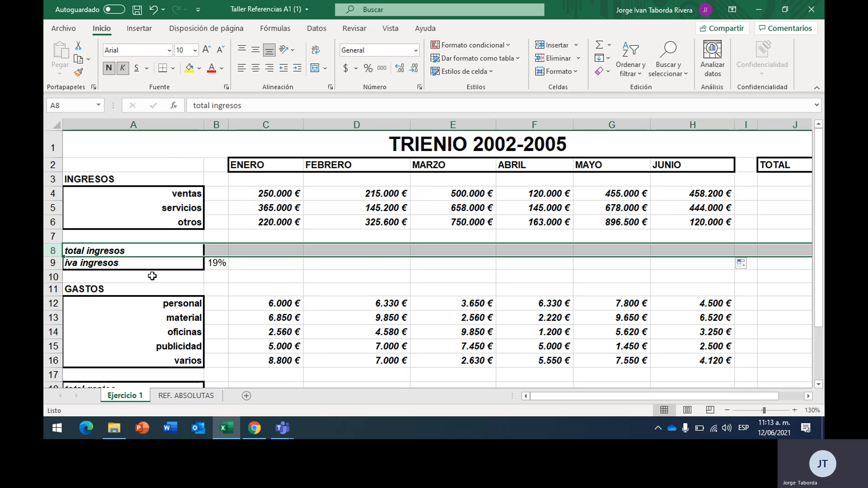
Step: Total January's income in C8 with the formula =SUMA(C4:C6)
{"action": "left_click", "coordinate": [263, 249]}
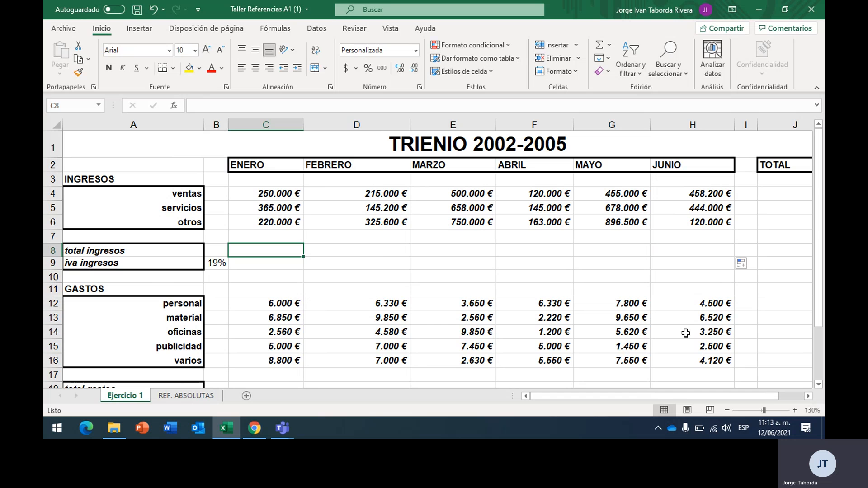
{"action": "type", "text": "="}
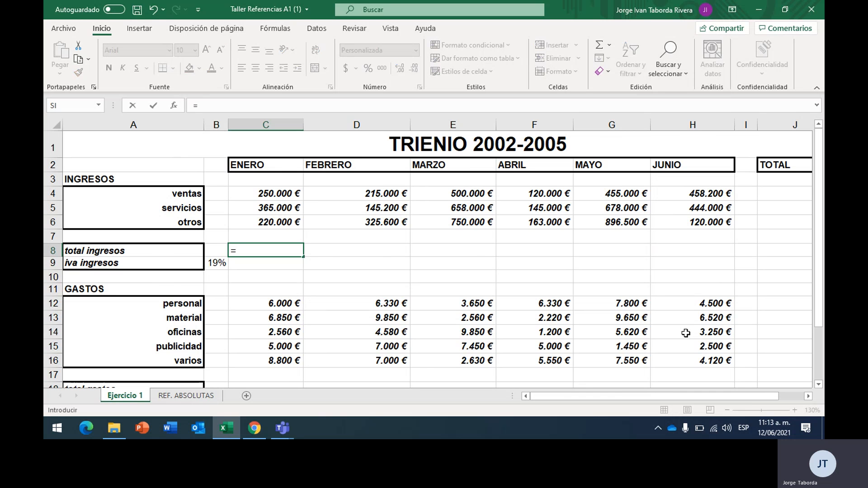
{"action": "type", "text": "suma"}
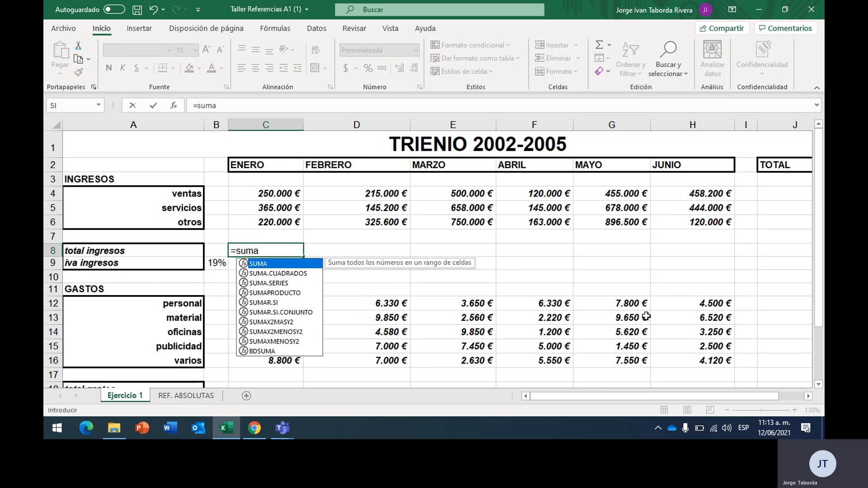
{"action": "double_click", "coordinate": [268, 264]}
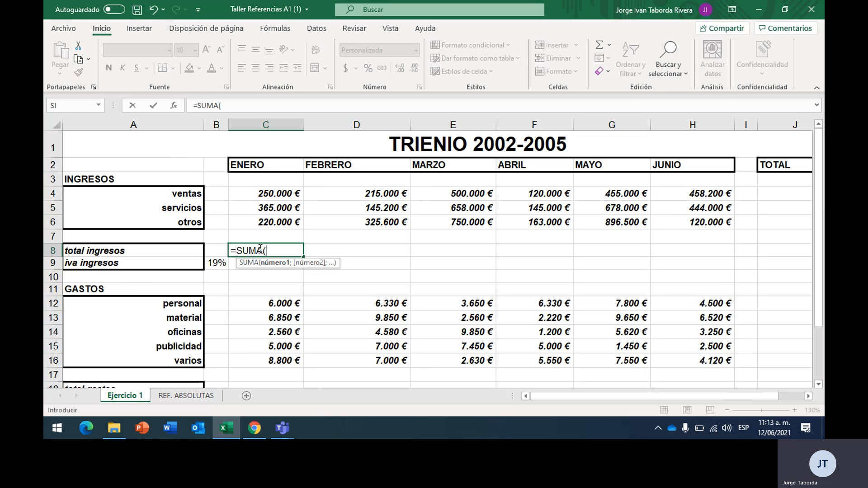
{"action": "key", "text": "BackSpace"}
{"action": "key", "text": "BackSpace"}
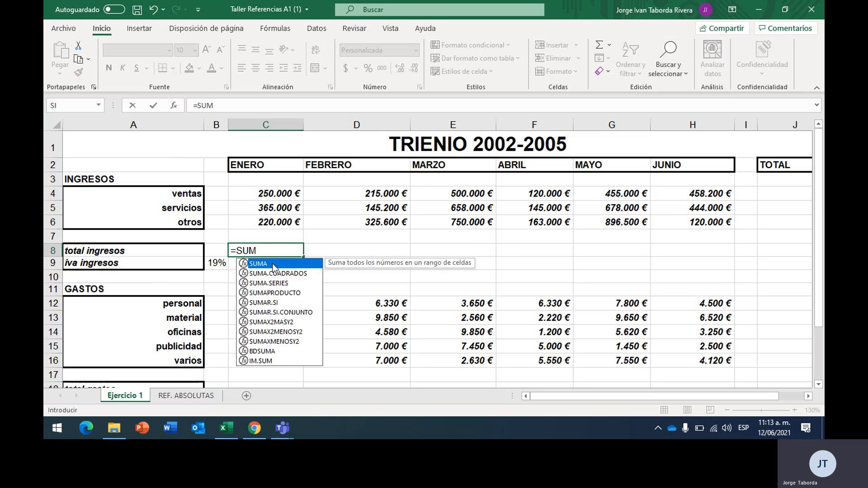
{"action": "double_click", "coordinate": [273, 266]}
{"action": "left_click_drag", "start_coordinate": [274, 195], "coordinate": [267, 230]}
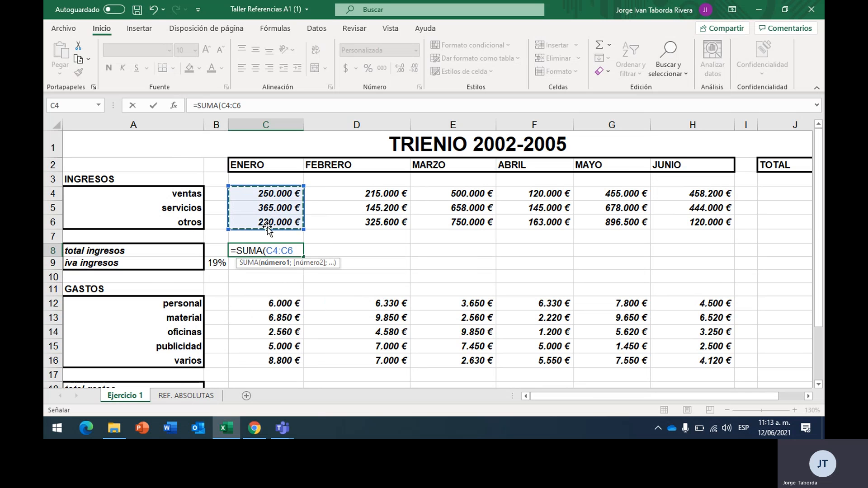
{"action": "left_click", "coordinate": [278, 195]}
{"action": "left_click_drag", "start_coordinate": [278, 194], "coordinate": [281, 220]}
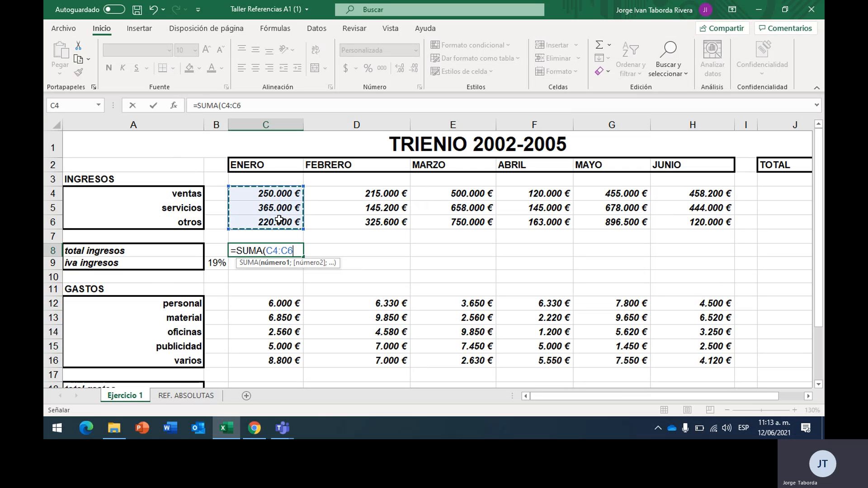
{"action": "type", "text": ")"}
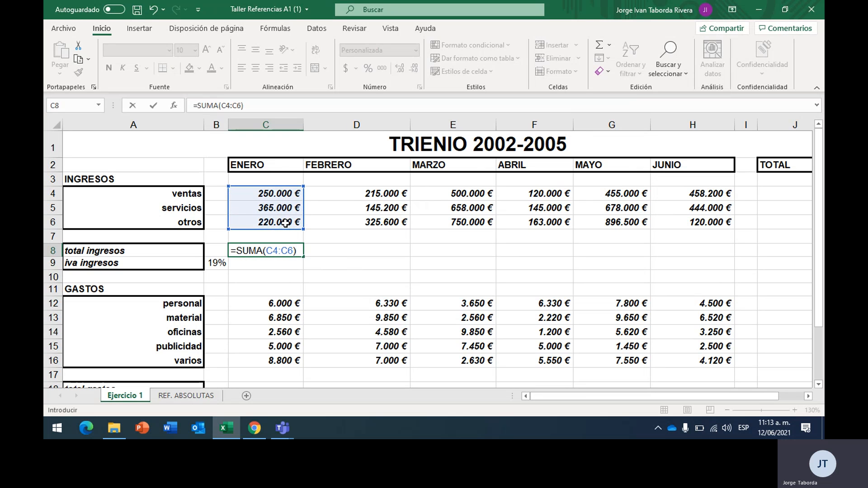
{"action": "key", "text": "Return"}
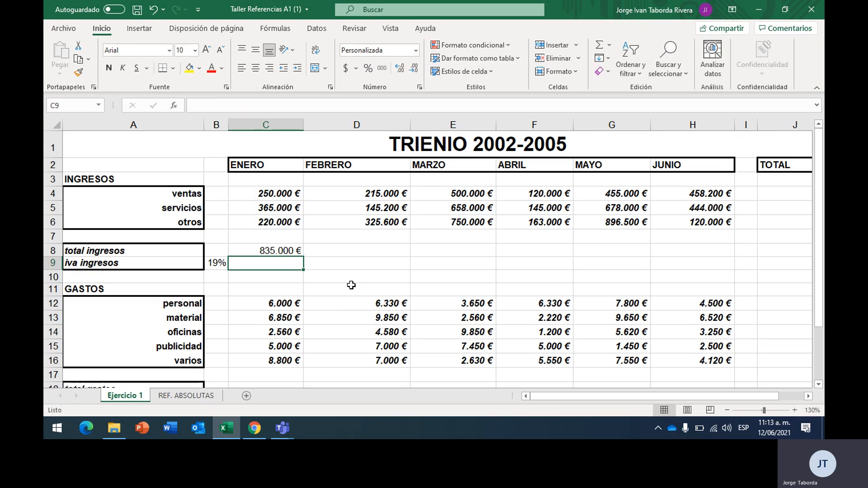
Step: Check January's total against C4:C6 and copy the C8 formula across the total ingresos row to H8
{"action": "left_click", "coordinate": [280, 250]}
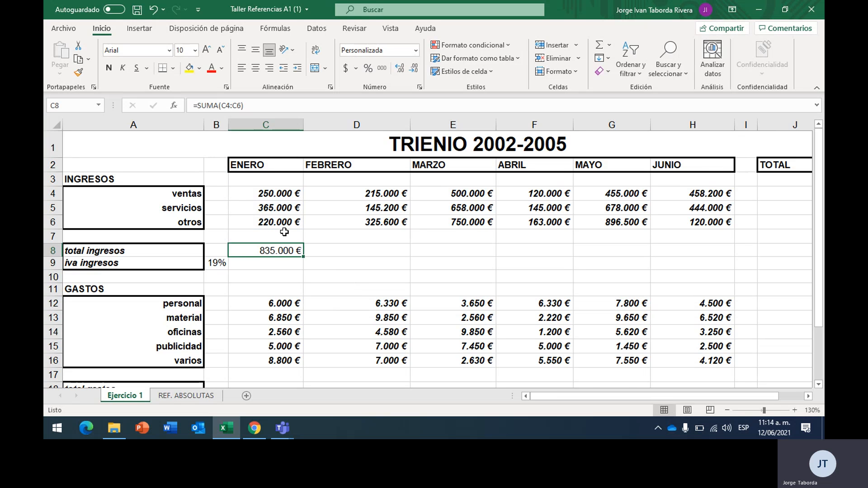
{"action": "left_click_drag", "start_coordinate": [275, 192], "coordinate": [274, 221]}
{"action": "left_click", "coordinate": [289, 250]}
{"action": "left_click_drag", "start_coordinate": [302, 258], "coordinate": [731, 249]}
Step: Check the monthly income amounts in rows 4 to 6 against the copied totals, inspecting the formulas in F8 and H8
{"action": "left_click_drag", "start_coordinate": [386, 193], "coordinate": [384, 222]}
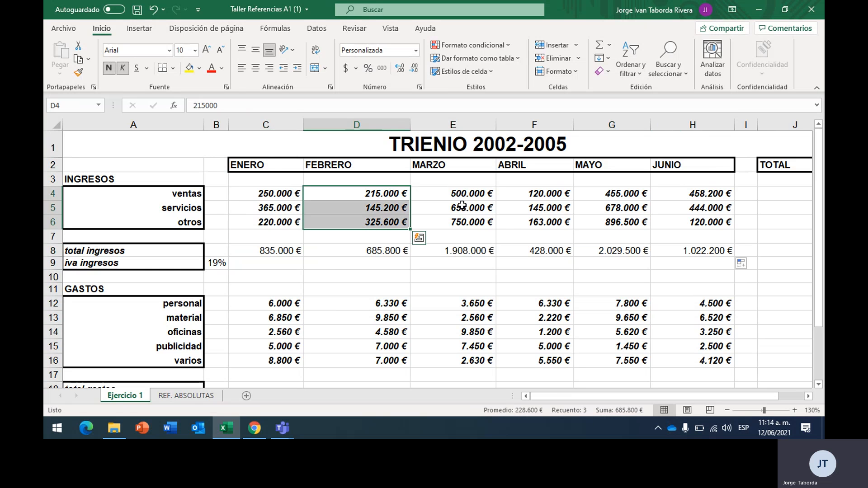
{"action": "left_click_drag", "start_coordinate": [475, 190], "coordinate": [473, 223]}
{"action": "left_click_drag", "start_coordinate": [545, 194], "coordinate": [543, 236]}
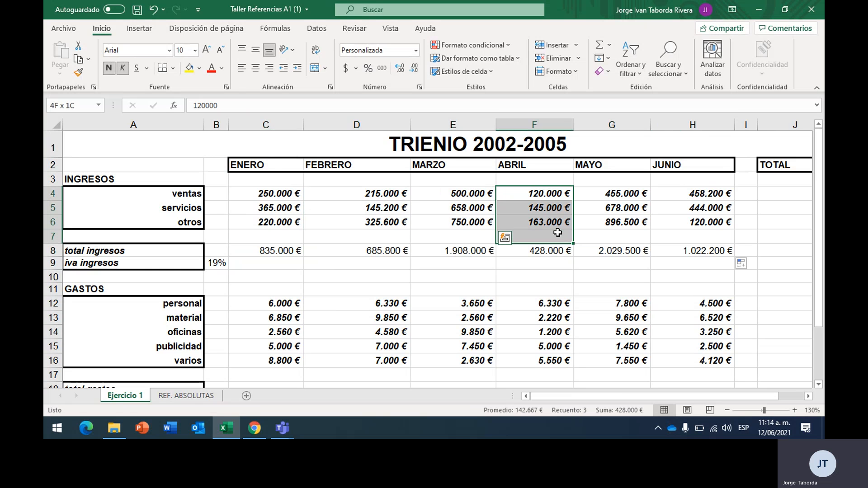
{"action": "left_click_drag", "start_coordinate": [622, 191], "coordinate": [622, 223]}
{"action": "left_click_drag", "start_coordinate": [689, 191], "coordinate": [694, 224]}
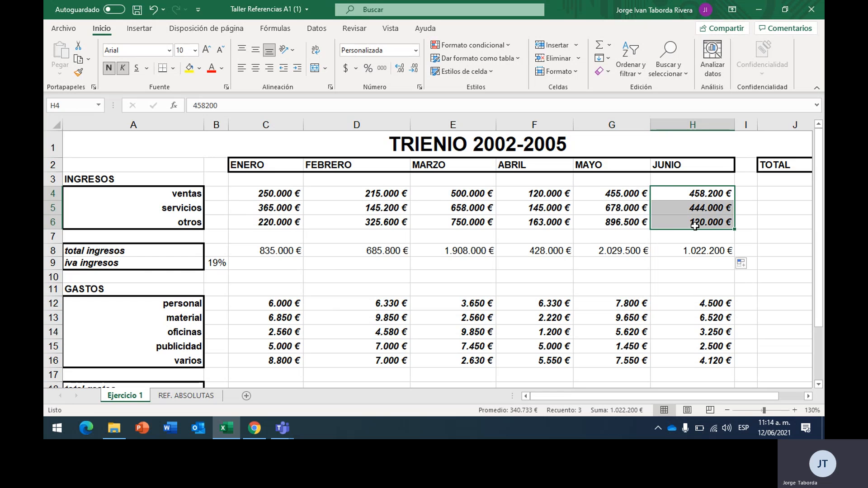
{"action": "left_click", "coordinate": [545, 251]}
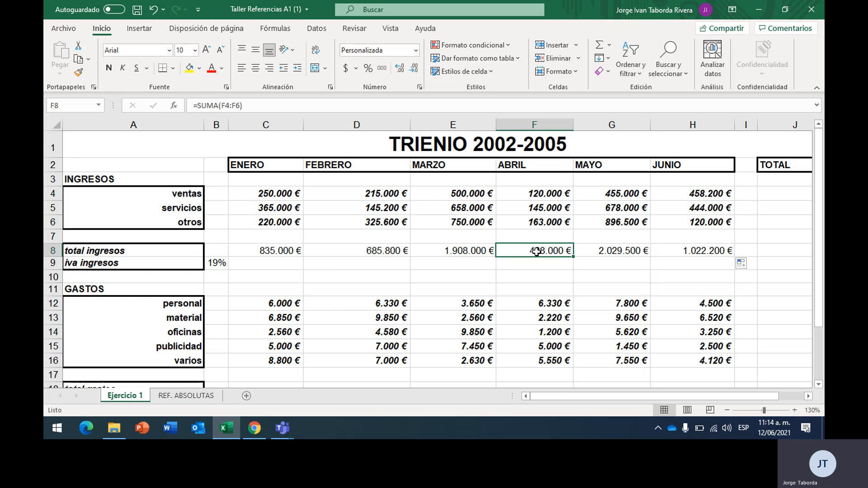
{"action": "double_click", "coordinate": [536, 252]}
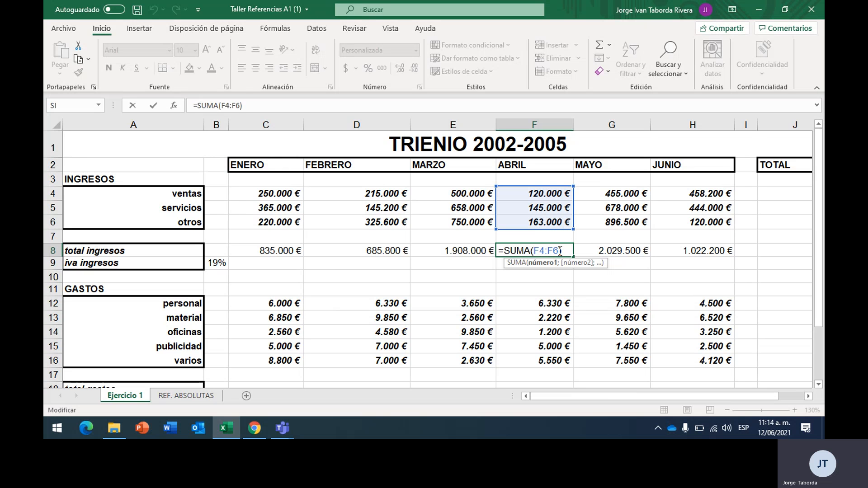
{"action": "key", "text": "Return"}
{"action": "left_click", "coordinate": [694, 250]}
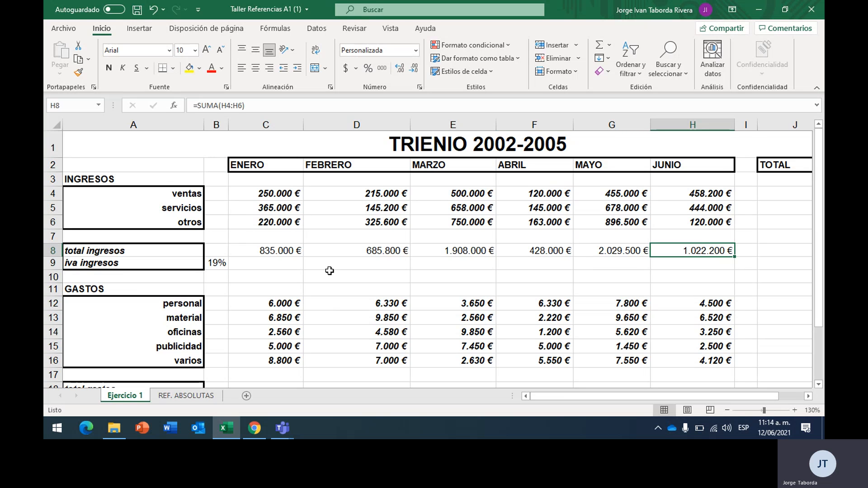
{"action": "left_click_drag", "start_coordinate": [276, 193], "coordinate": [284, 222]}
{"action": "left_click_drag", "start_coordinate": [384, 193], "coordinate": [385, 221]}
{"action": "left_click_drag", "start_coordinate": [454, 193], "coordinate": [454, 208]}
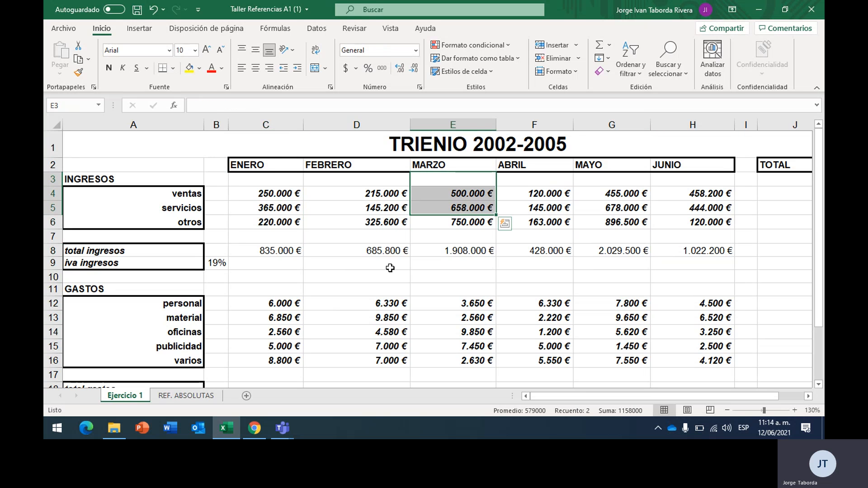
Step: Build January's iva ingresos formula in C9 by multiplying total ingresos by the VAT rate, =C8*B9
{"action": "left_click", "coordinate": [283, 266]}
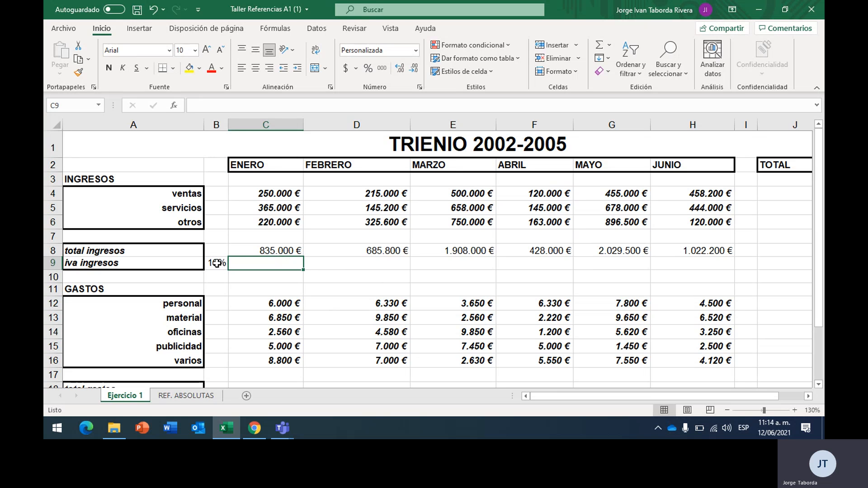
{"action": "left_click", "coordinate": [271, 249]}
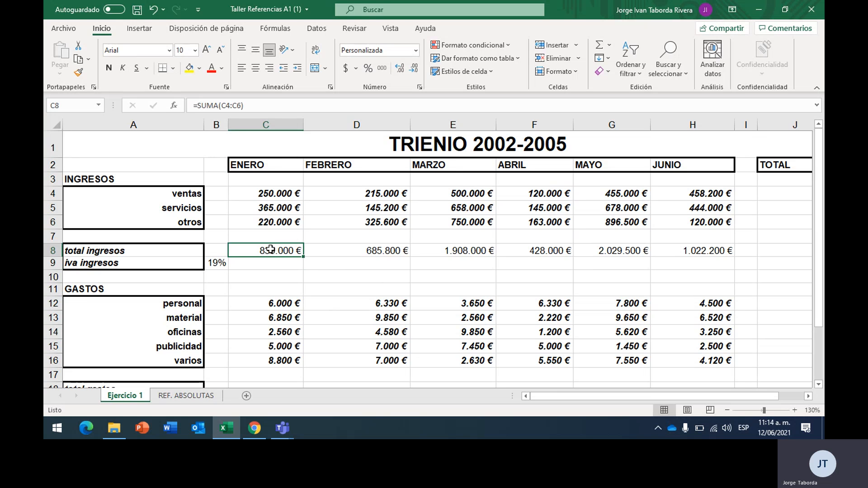
{"action": "left_click", "coordinate": [247, 262]}
{"action": "left_click", "coordinate": [271, 248]}
{"action": "left_click", "coordinate": [278, 262]}
{"action": "type", "text": "="}
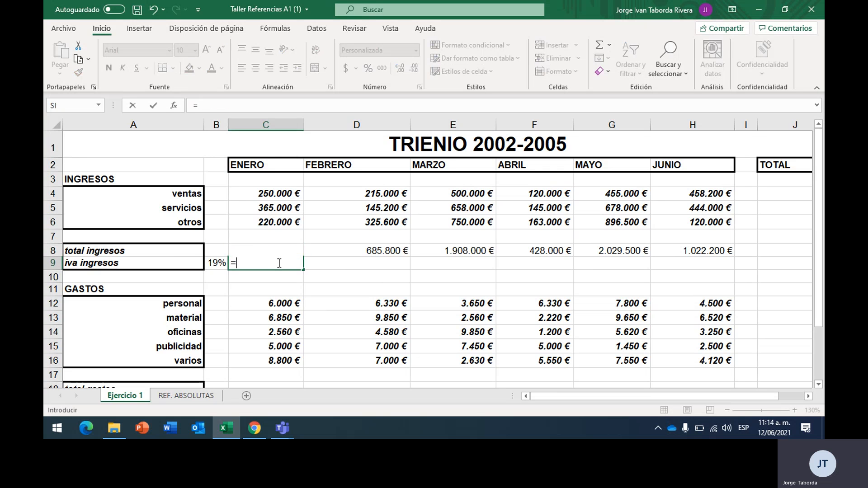
{"action": "left_click", "coordinate": [269, 239]}
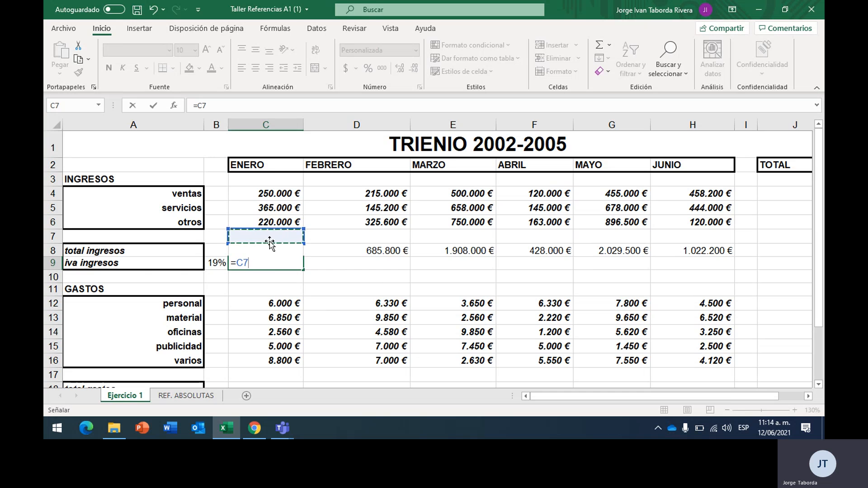
{"action": "left_click", "coordinate": [268, 249]}
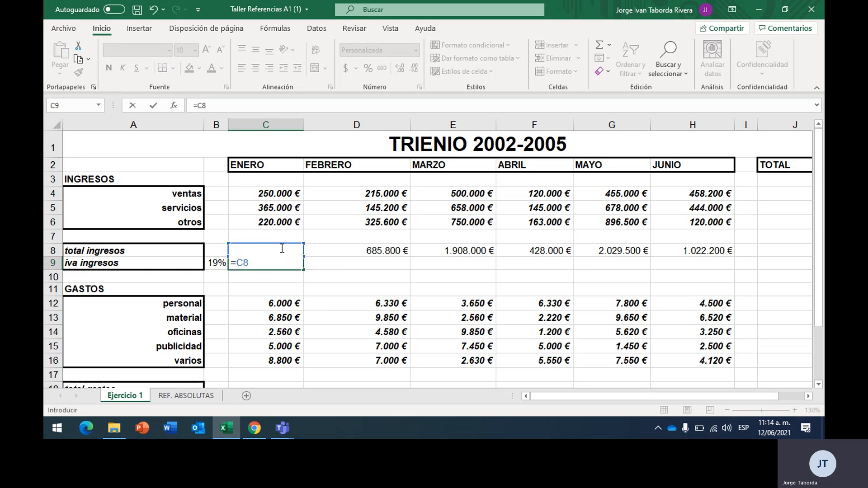
{"action": "type", "text": "*"}
{"action": "left_click", "coordinate": [216, 264]}
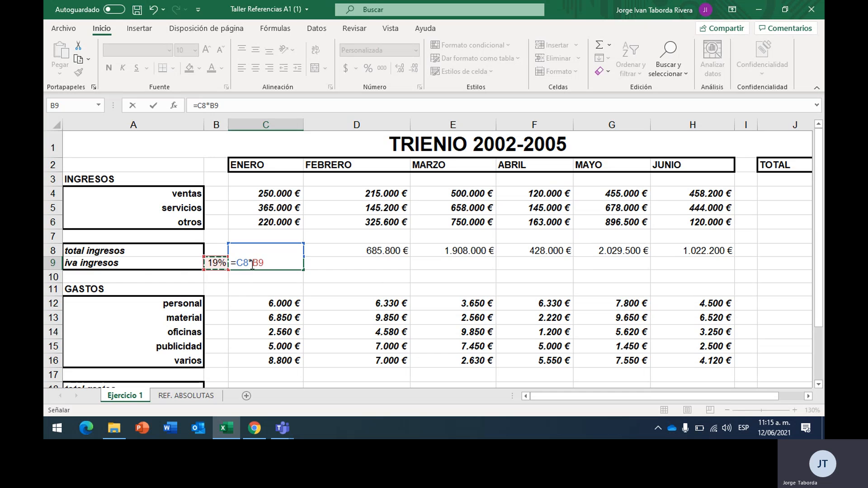
Step: Replace the B9 reference in the C9 formula with the absolute reference $B$9 and complete =C8*$B$9
{"action": "left_click", "coordinate": [255, 263]}
{"action": "key", "text": "BackSpace"}
{"action": "key", "text": "BackSpace"}
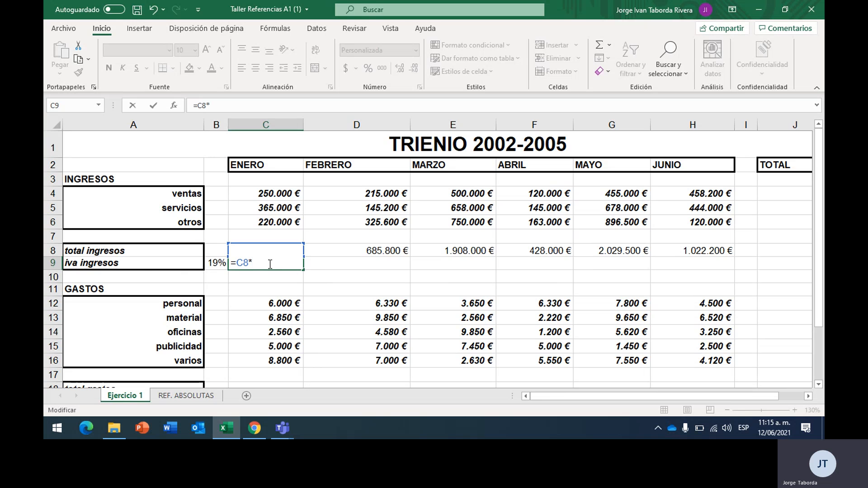
{"action": "left_click", "coordinate": [212, 258]}
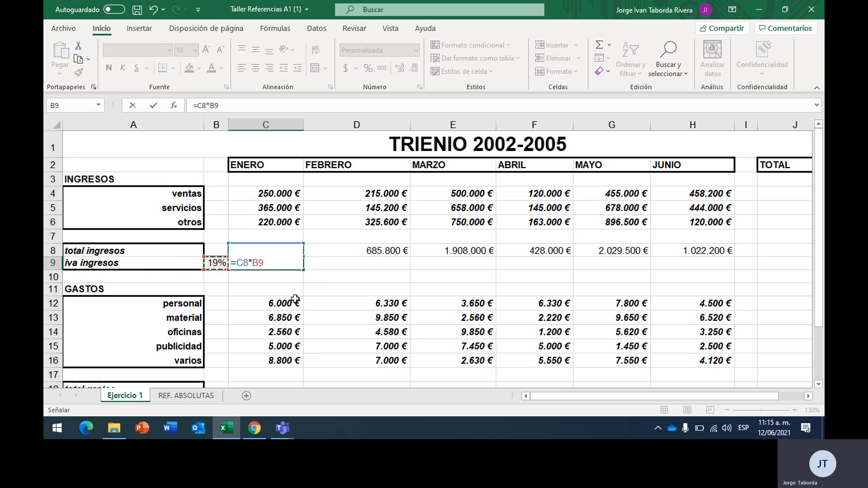
{"action": "key", "text": "F4"}
{"action": "key", "text": "Return"}
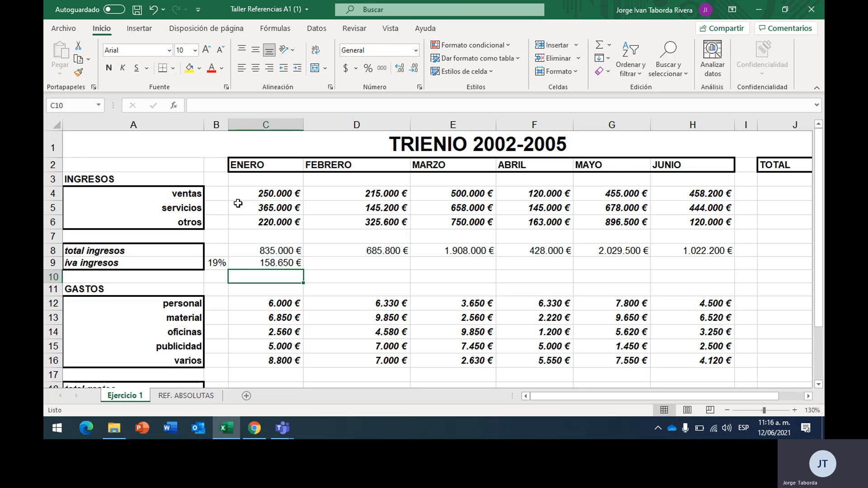
Step: Copy January's iva ingresos formula from C9 across the remaining months to H9
{"action": "left_click", "coordinate": [270, 265]}
{"action": "left_click_drag", "start_coordinate": [302, 270], "coordinate": [728, 268]}
{"action": "left_click", "coordinate": [384, 274]}
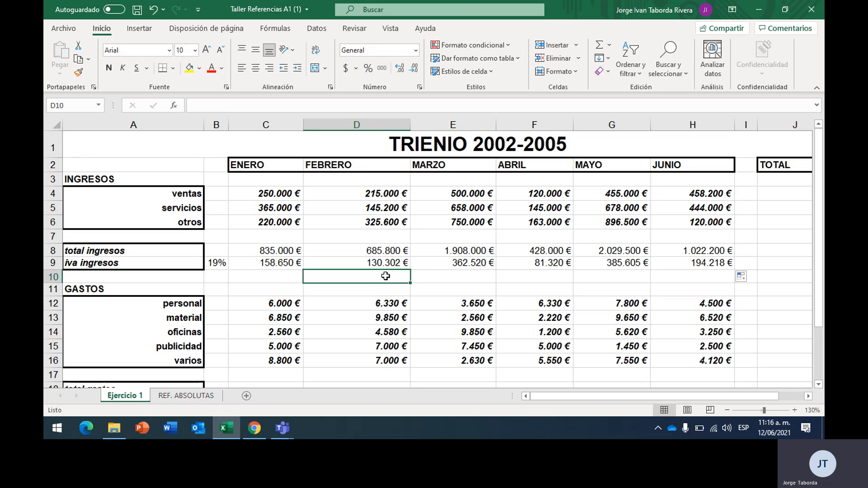
Step: Inspect April's iva ingresos formula in F9, focusing on its absolute reference to the VAT rate
{"action": "double_click", "coordinate": [537, 266]}
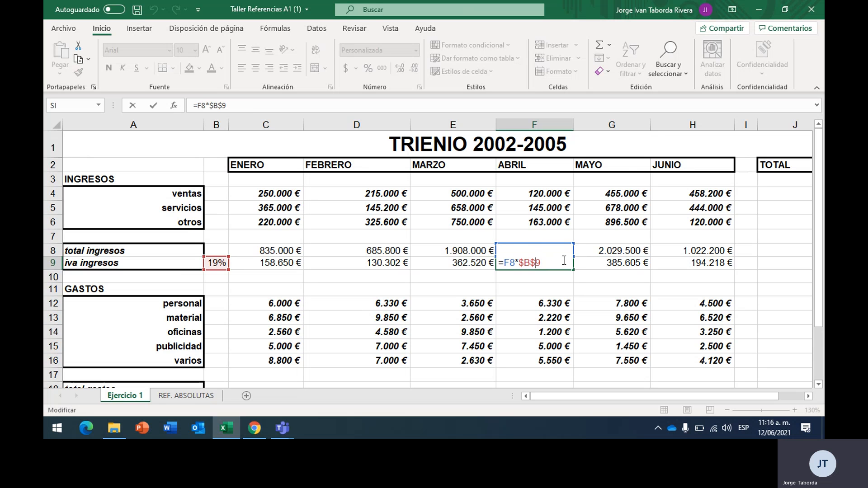
{"action": "left_click", "coordinate": [542, 263]}
{"action": "left_click_drag", "start_coordinate": [542, 264], "coordinate": [519, 263]}
{"action": "left_click", "coordinate": [554, 260]}
{"action": "key", "text": "Return"}
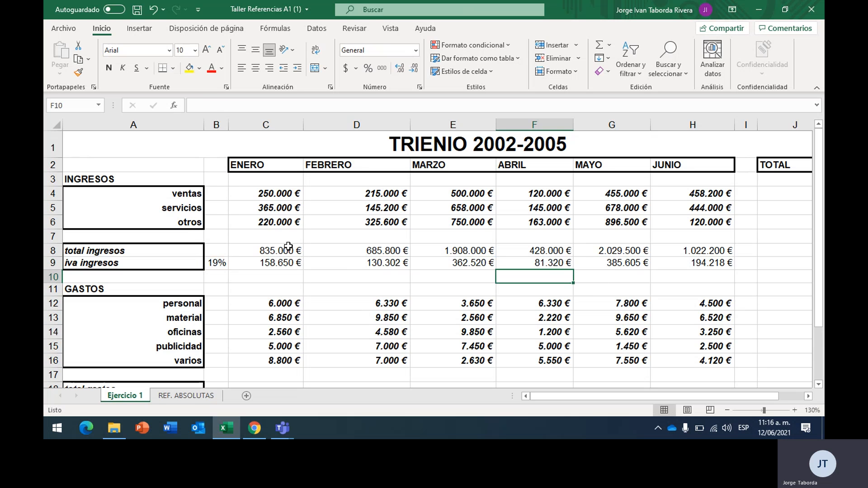
Step: Total January's expenses in the total gastos cell C18 with the formula =SUMA(C12:C16)
{"action": "scroll", "coordinate": [288, 247], "scroll_direction": "down", "scroll_amount": 2}
{"action": "left_click", "coordinate": [281, 290]}
{"action": "type", "text": "="}
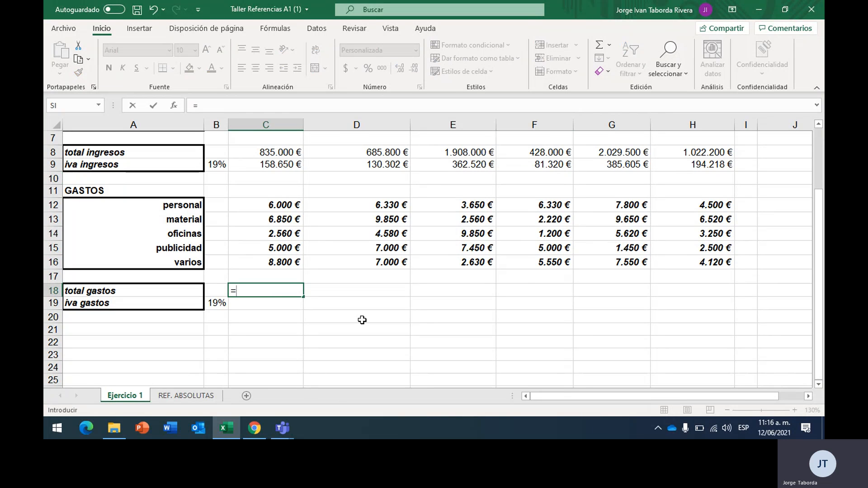
{"action": "type", "text": "su"}
{"action": "double_click", "coordinate": [258, 314]}
{"action": "left_click_drag", "start_coordinate": [279, 195], "coordinate": [285, 262]}
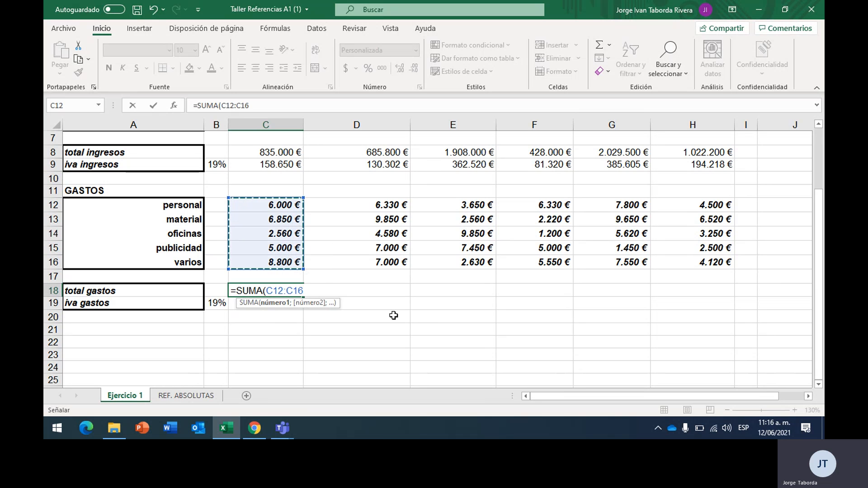
{"action": "type", "text": ")"}
{"action": "key", "text": "Return"}
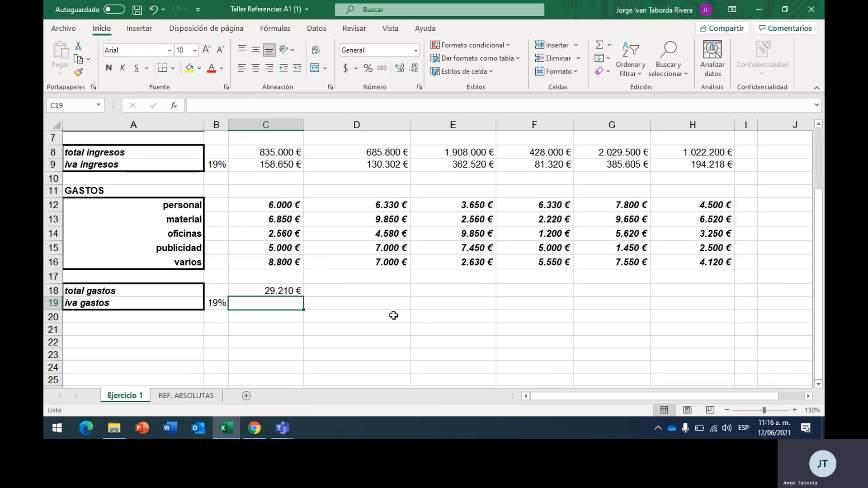
Step: Copy January's total gastos formula from C18 across the remaining months to H18
{"action": "left_click", "coordinate": [296, 291]}
{"action": "left_click_drag", "start_coordinate": [306, 298], "coordinate": [714, 294]}
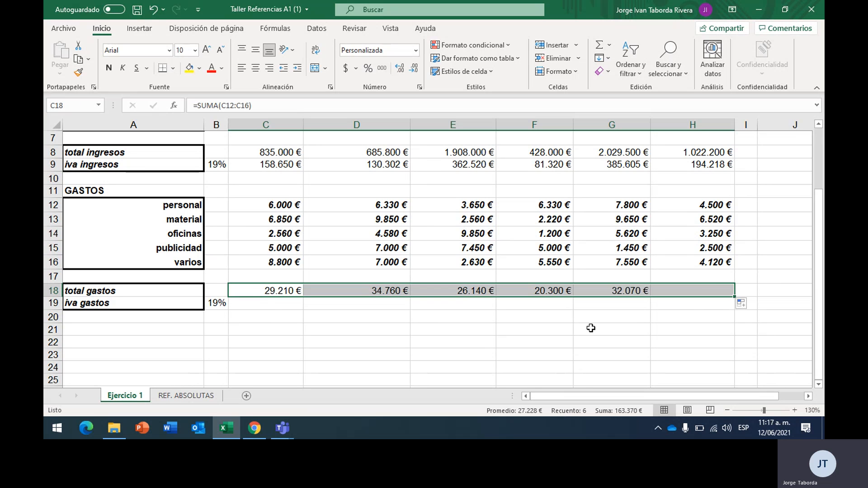
Step: Calculate January's iva gastos in C19 with the formula =C18*$B$19, using an absolute reference to the VAT rate
{"action": "left_click", "coordinate": [271, 304]}
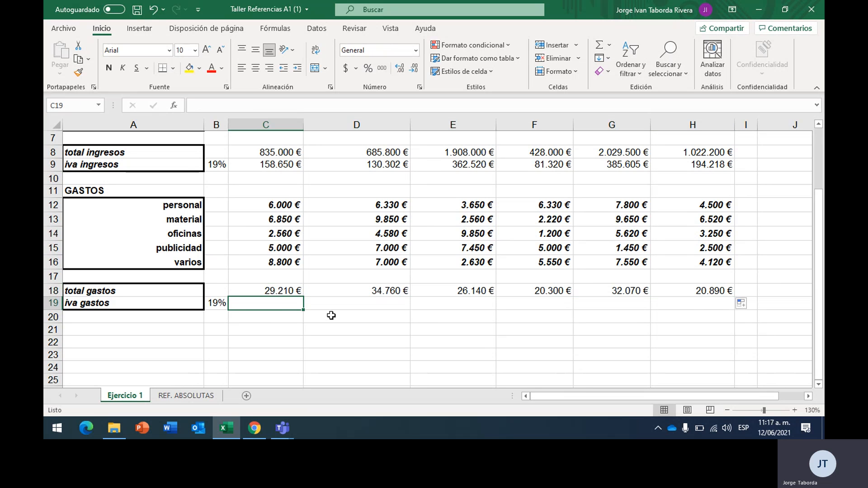
{"action": "type", "text": "="}
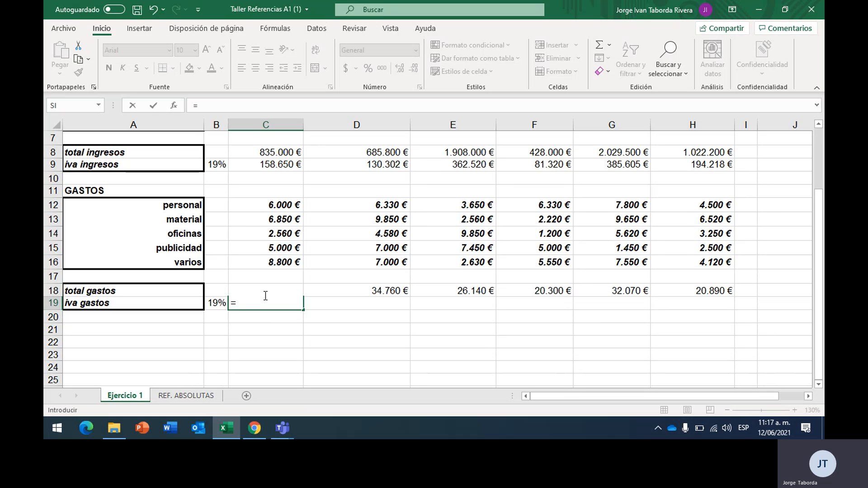
{"action": "left_click", "coordinate": [277, 279]}
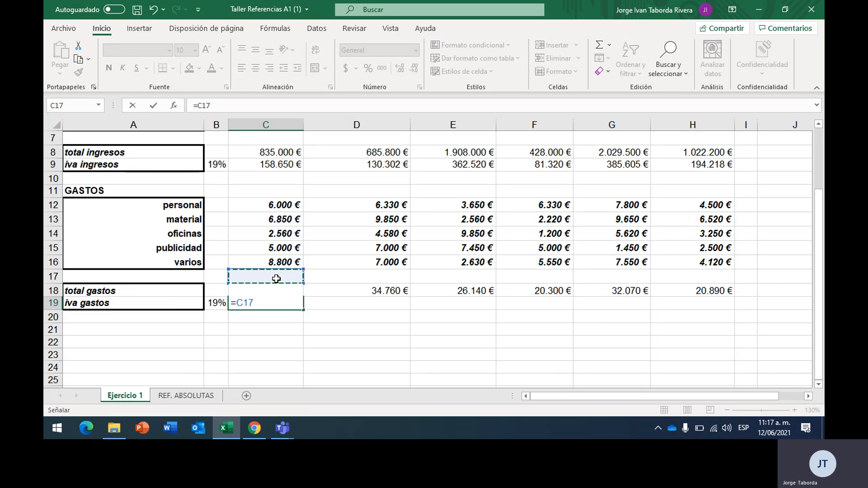
{"action": "left_click", "coordinate": [276, 292]}
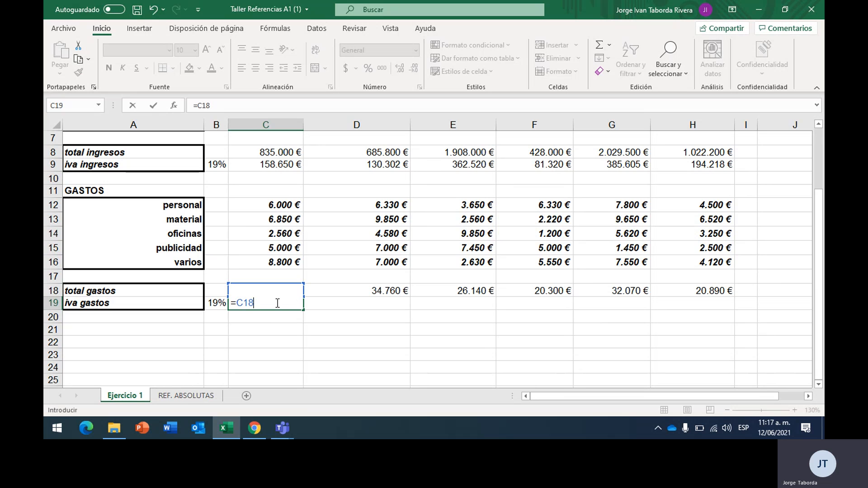
{"action": "type", "text": "*"}
{"action": "left_click", "coordinate": [222, 302]}
{"action": "key", "text": "F4"}
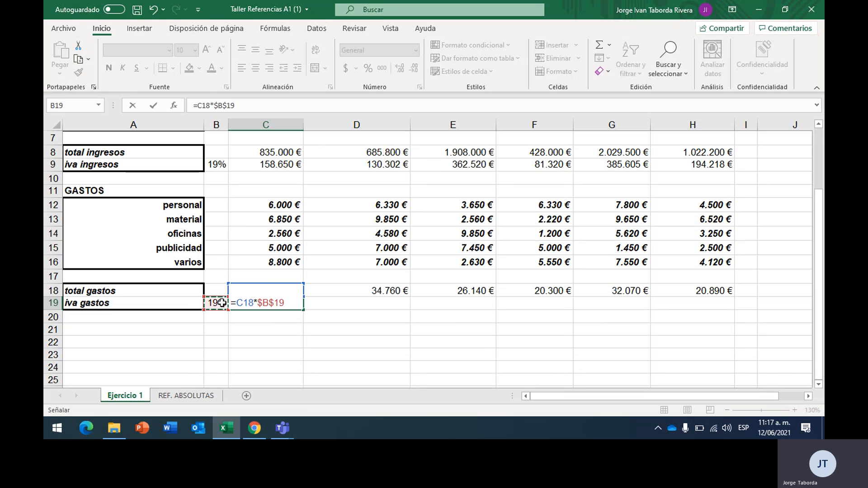
{"action": "key", "text": "Return"}
Step: Copy January's iva gastos formula from C19 across the remaining months to H19
{"action": "left_click", "coordinate": [284, 302]}
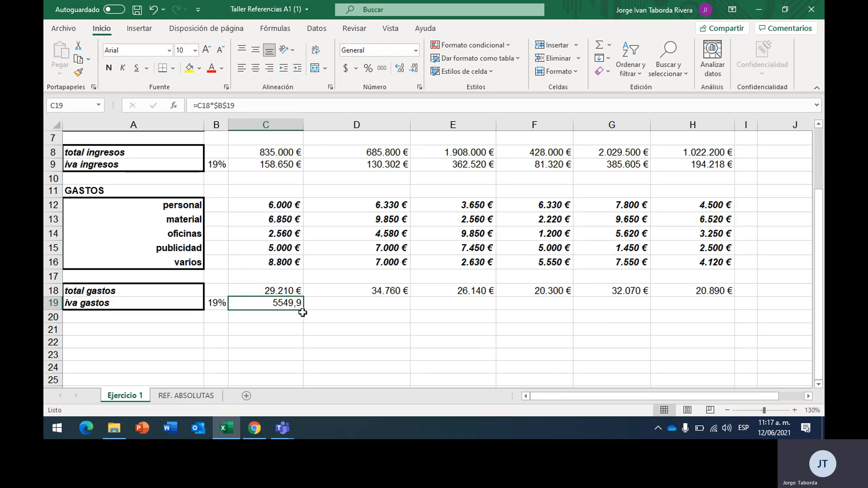
{"action": "left_click_drag", "start_coordinate": [302, 309], "coordinate": [585, 368]}
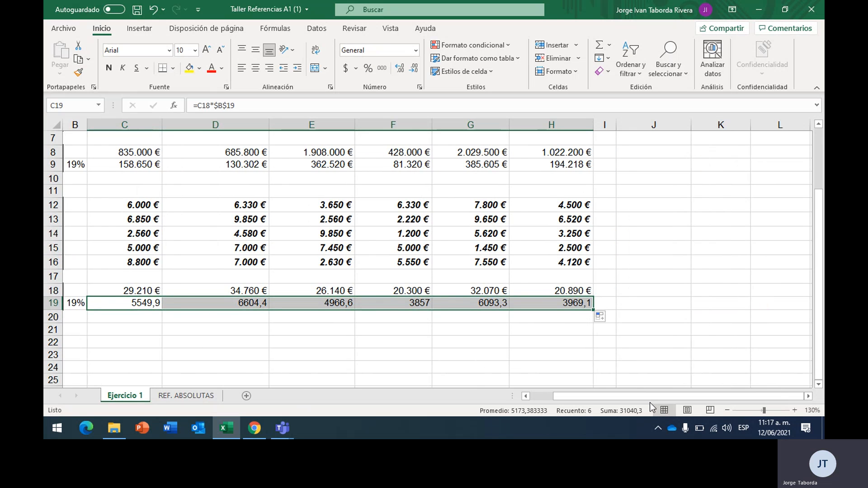
{"action": "left_click_drag", "start_coordinate": [649, 397], "coordinate": [588, 397]}
{"action": "left_click", "coordinate": [326, 343]}
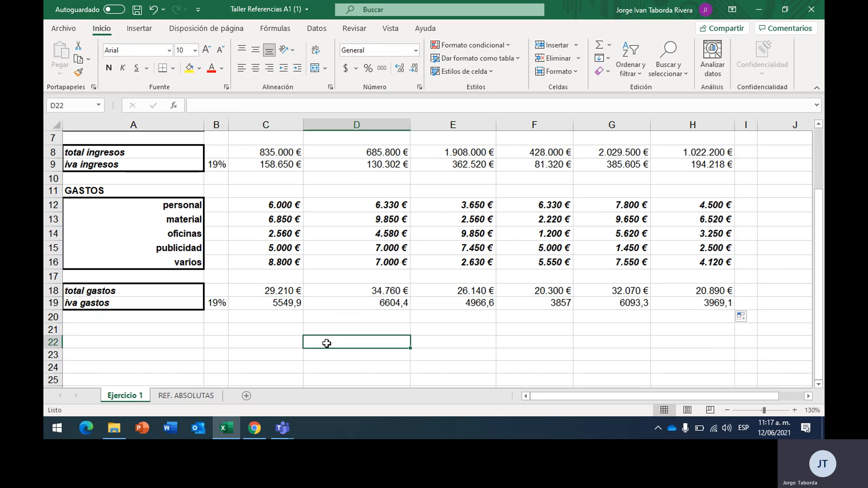
Step: Apply the € Euro (€ 123) accounting format to the iva gastos values in C19:H19
{"action": "left_click", "coordinate": [281, 304]}
{"action": "left_click_drag", "start_coordinate": [309, 303], "coordinate": [723, 306]}
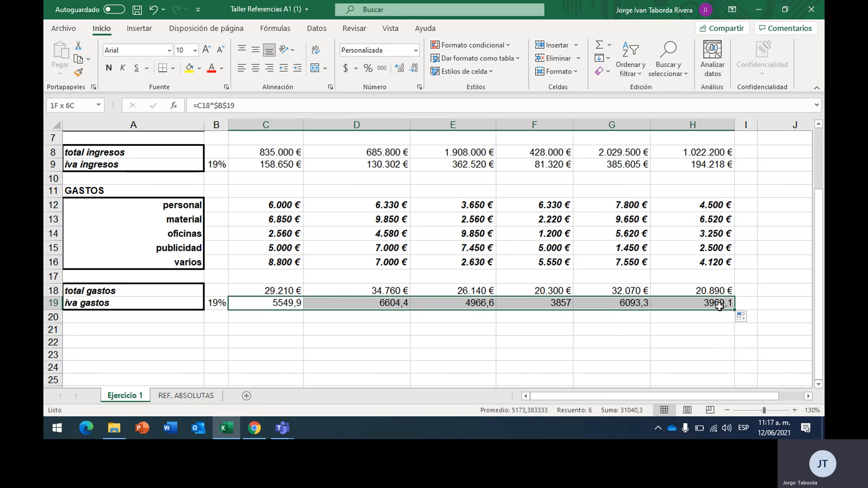
{"action": "left_click", "coordinate": [436, 345]}
{"action": "left_click", "coordinate": [396, 306]}
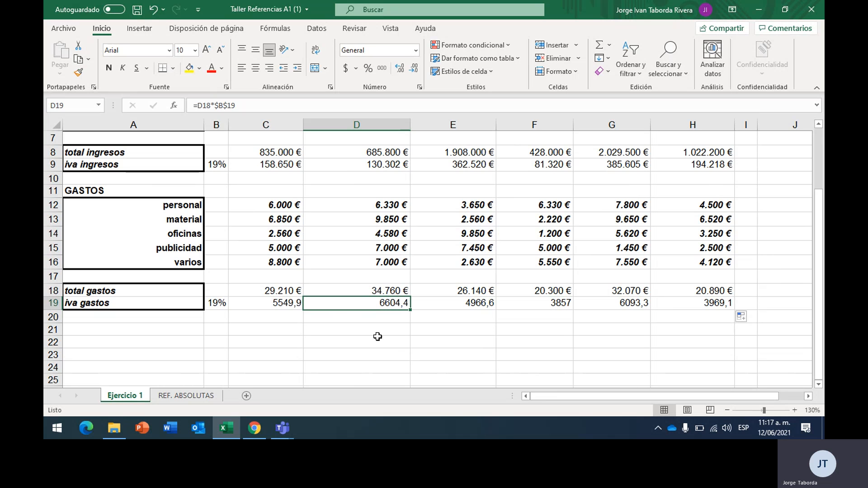
{"action": "left_click", "coordinate": [277, 301]}
{"action": "left_click_drag", "start_coordinate": [269, 304], "coordinate": [717, 304]}
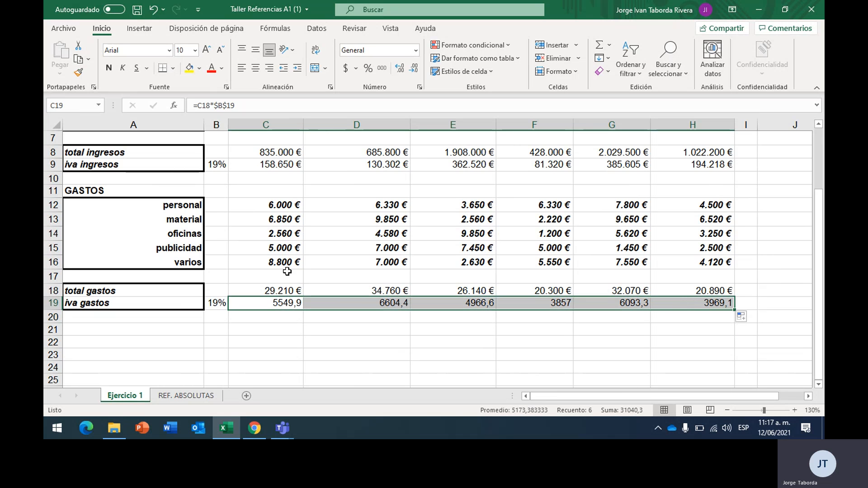
{"action": "left_click", "coordinate": [358, 68]}
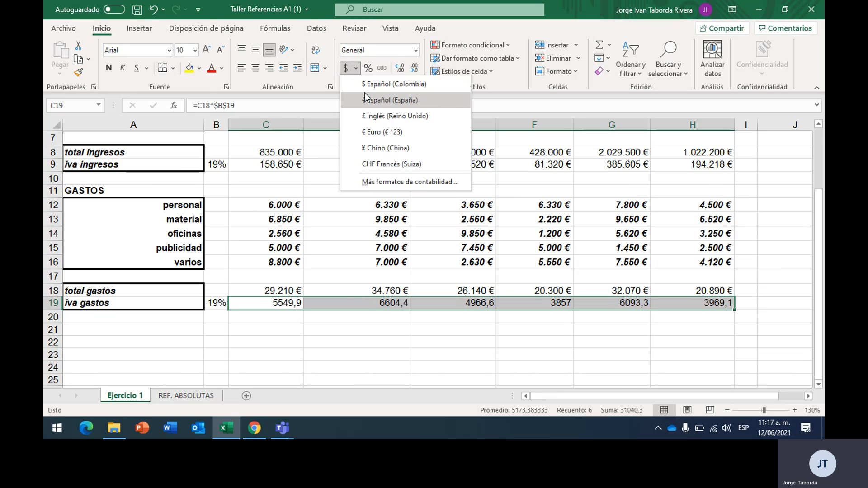
{"action": "left_click", "coordinate": [380, 132]}
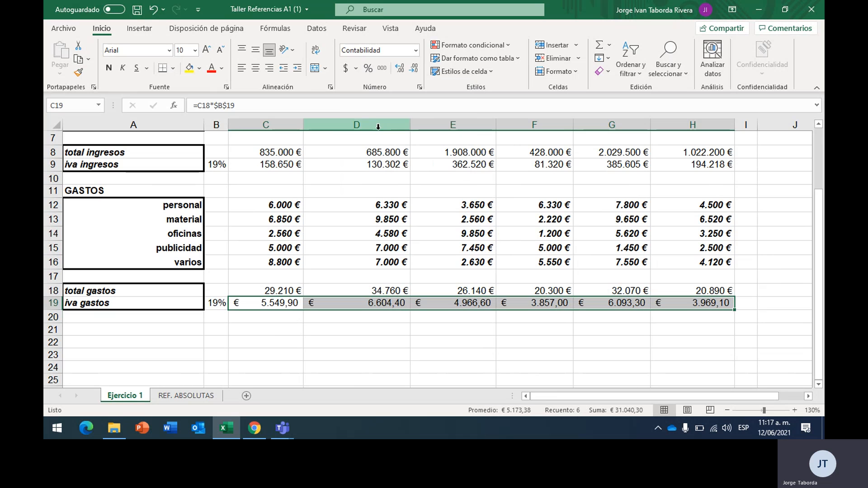
{"action": "left_click", "coordinate": [382, 321]}
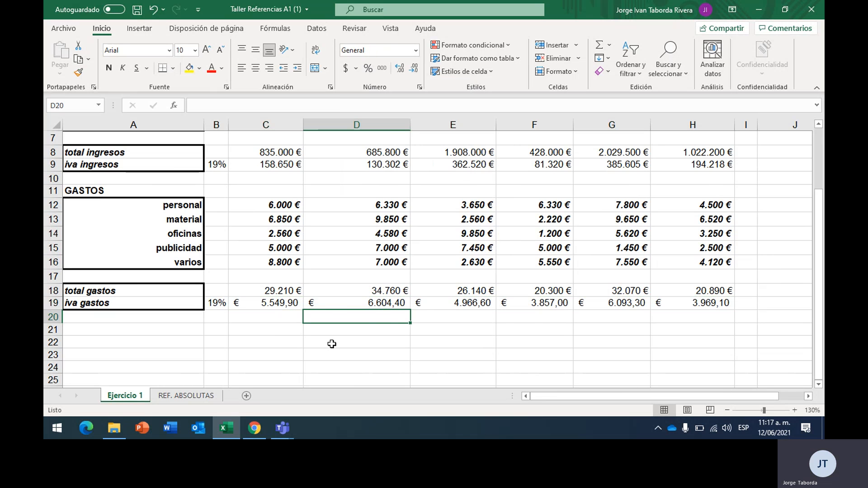
Step: Copy the cell format of February's publicidad amount in D15 onto the iva gastos values in C19:H19
{"action": "left_click", "coordinate": [239, 305]}
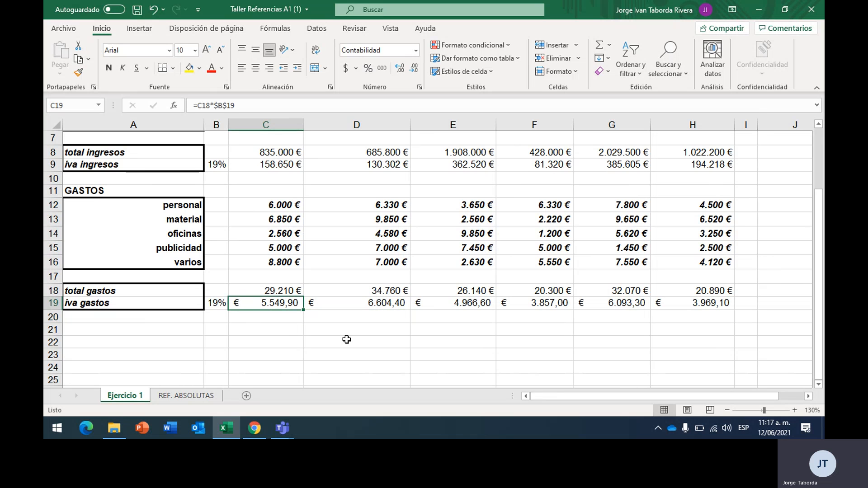
{"action": "left_click", "coordinate": [295, 290]}
{"action": "left_click", "coordinate": [299, 265]}
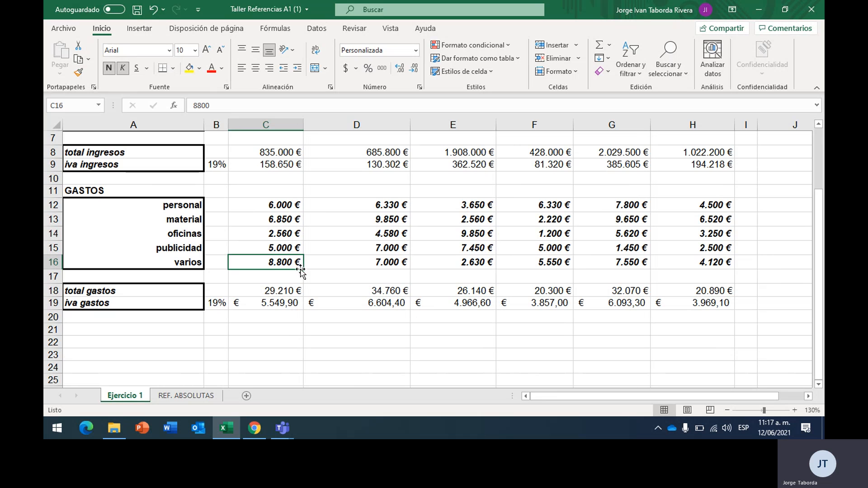
{"action": "left_click", "coordinate": [378, 246]}
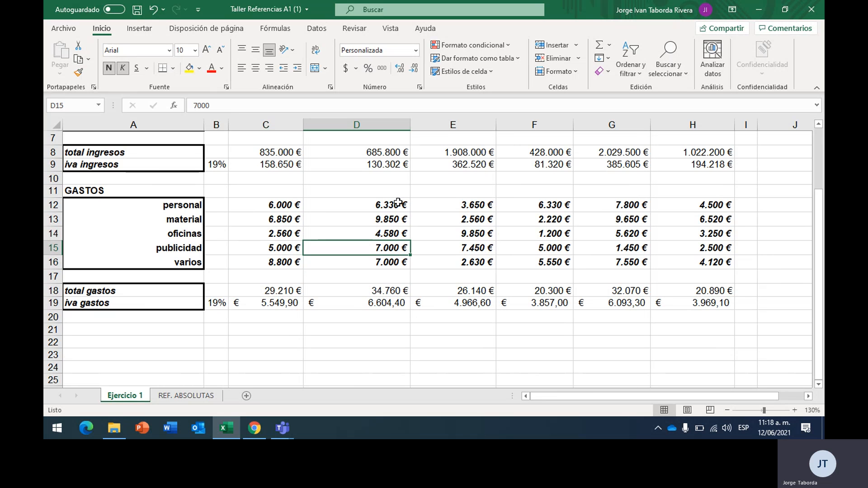
{"action": "left_click", "coordinate": [86, 70]}
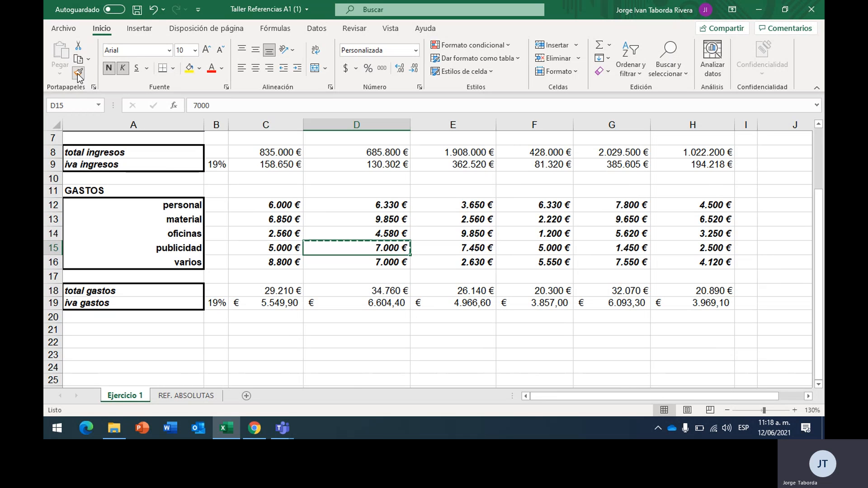
{"action": "left_click_drag", "start_coordinate": [266, 303], "coordinate": [709, 304]}
{"action": "left_click", "coordinate": [335, 346]}
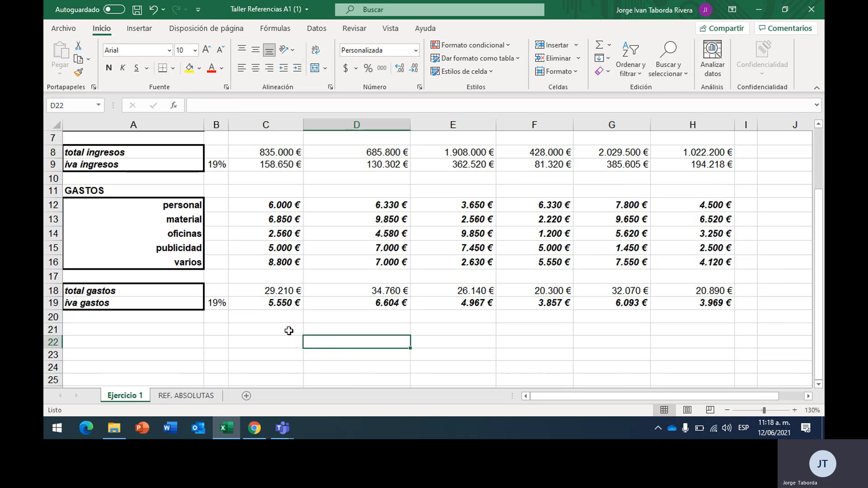
Step: Copy the cell format of February's iva ingresos in D9 onto the iva gastos values in C19:H19
{"action": "left_click", "coordinate": [280, 303]}
{"action": "left_click", "coordinate": [388, 306]}
{"action": "left_click", "coordinate": [395, 235]}
{"action": "left_click", "coordinate": [389, 246]}
{"action": "left_click", "coordinate": [383, 166]}
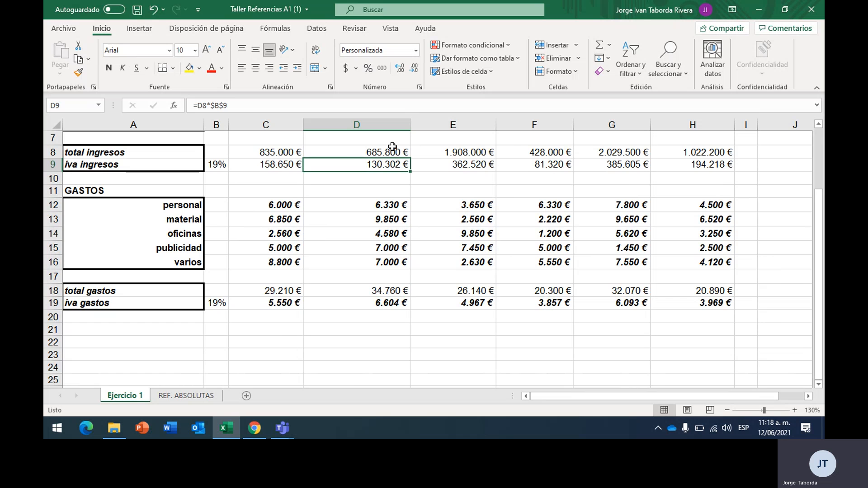
{"action": "left_click", "coordinate": [78, 73]}
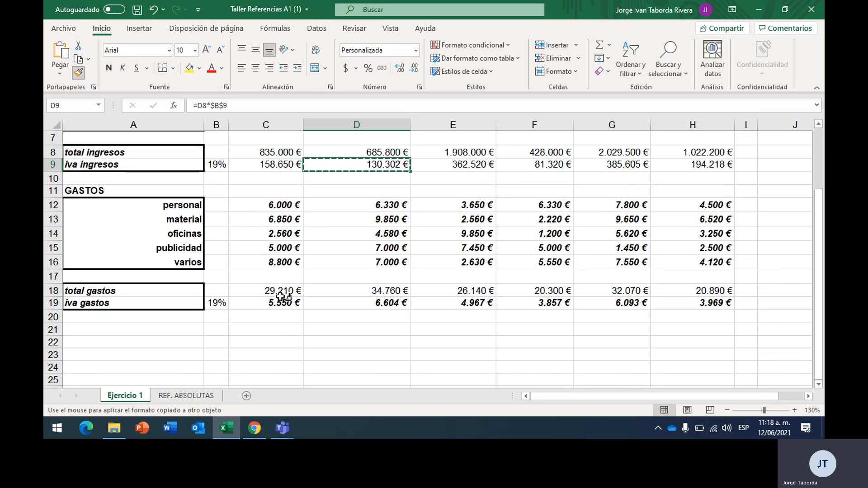
{"action": "mouse_move", "coordinate": [271, 304]}
{"action": "left_mouse_down"}
{"action": "mouse_move", "coordinate": [341, 298]}
{"action": "mouse_move", "coordinate": [509, 322]}
{"action": "mouse_move", "coordinate": [718, 302]}
{"action": "left_mouse_up"}
{"action": "left_click", "coordinate": [431, 359]}
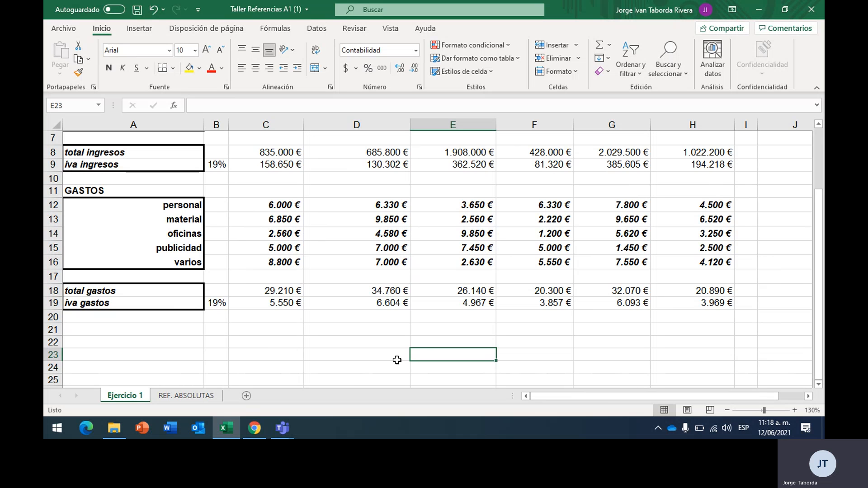
Step: Inspect the iva gastos formulas in row 19, comparing the cell references used in January's C19 and June's H19
{"action": "left_click", "coordinate": [342, 260]}
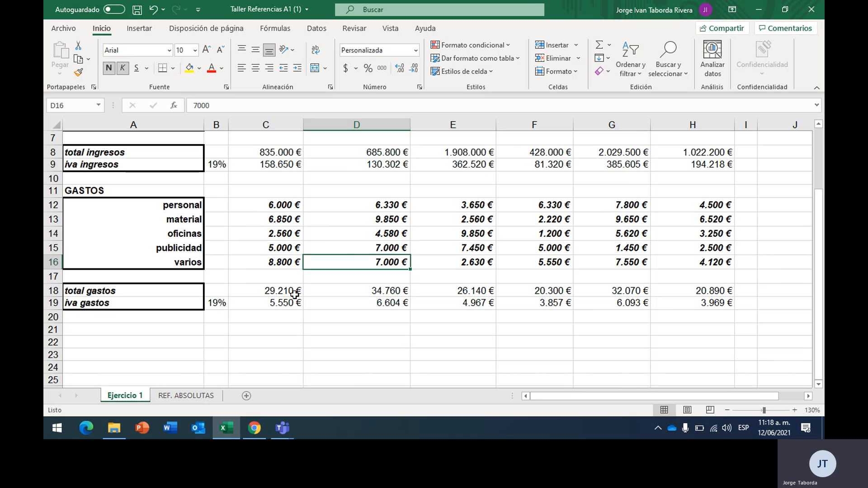
{"action": "left_click", "coordinate": [294, 303]}
{"action": "left_click", "coordinate": [405, 302]}
{"action": "left_click", "coordinate": [453, 302]}
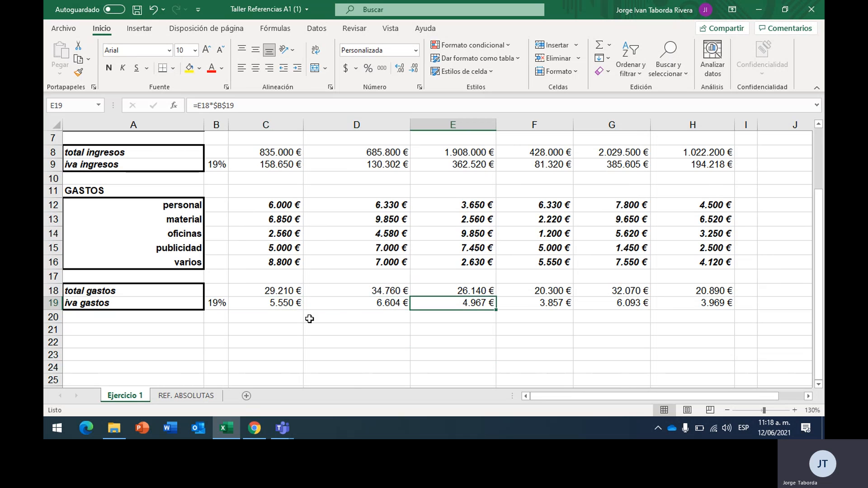
{"action": "double_click", "coordinate": [294, 303]}
{"action": "key", "text": "Return"}
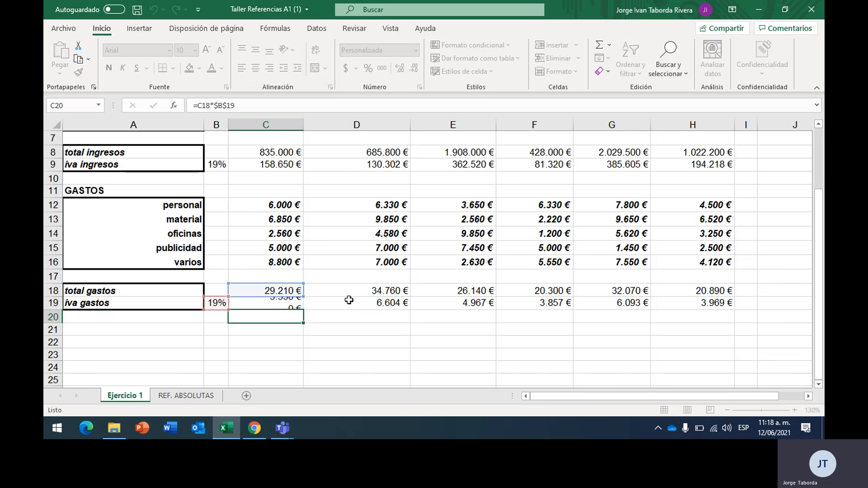
{"action": "double_click", "coordinate": [717, 302]}
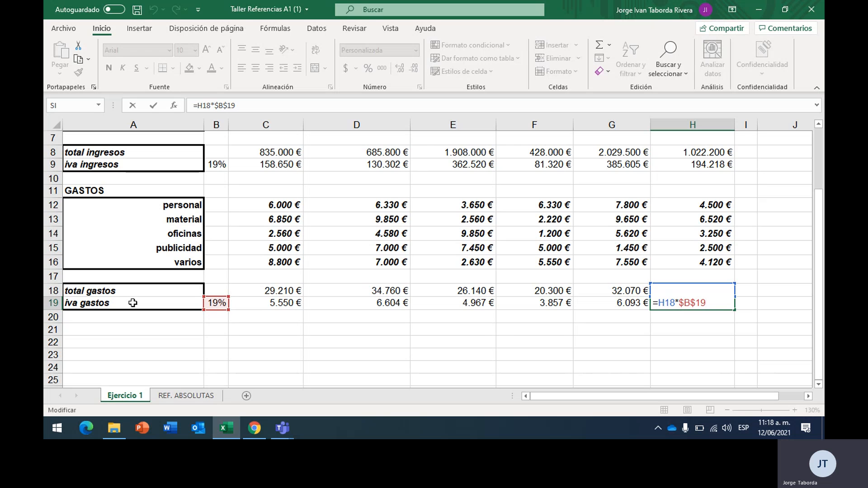
{"action": "key", "text": "Return"}
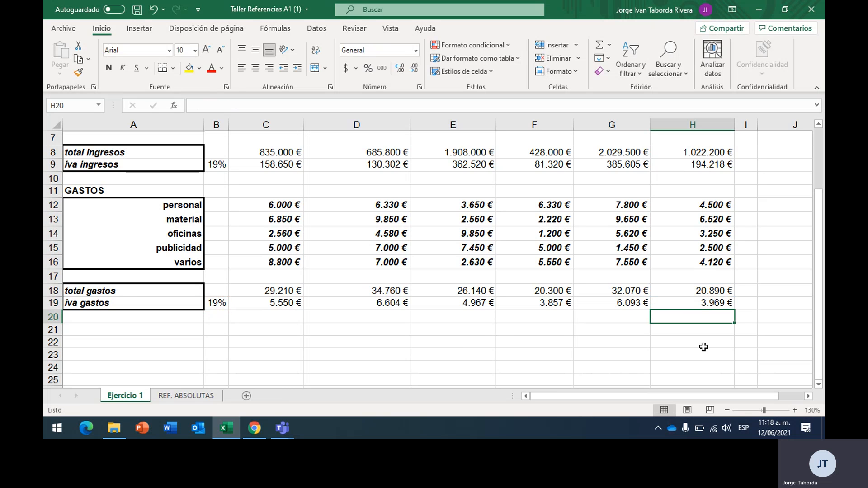
Step: Total the January to June ventas in the TOTAL column cell J4 with the formula =SUMA(C4:H4)
{"action": "left_click", "coordinate": [431, 326]}
{"action": "scroll", "coordinate": [447, 365], "scroll_direction": "up", "scroll_amount": 2}
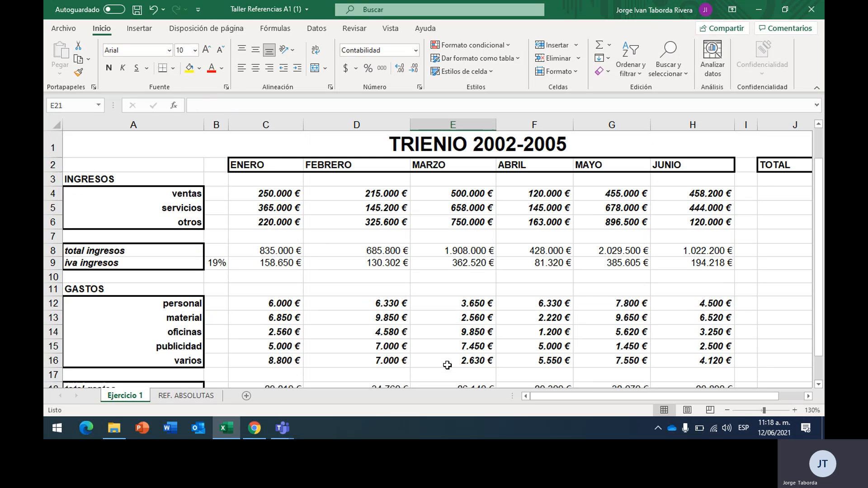
{"action": "scroll", "coordinate": [606, 231], "scroll_direction": "right", "scroll_amount": 1}
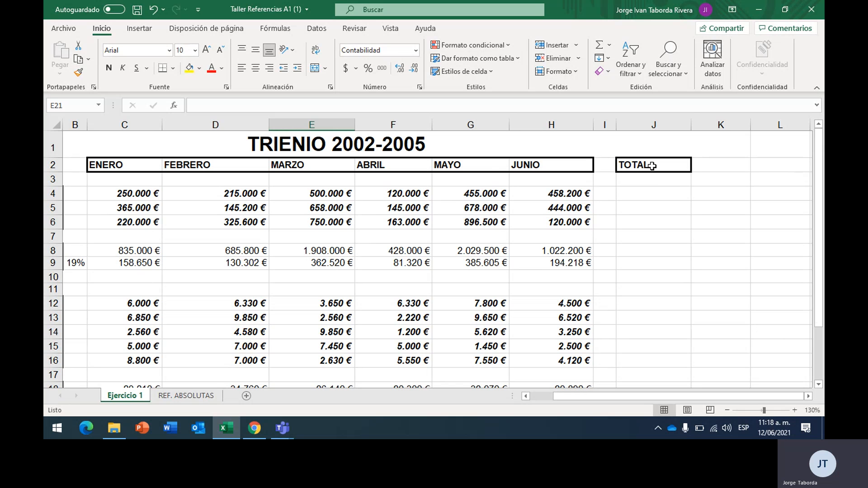
{"action": "left_click", "coordinate": [647, 197]}
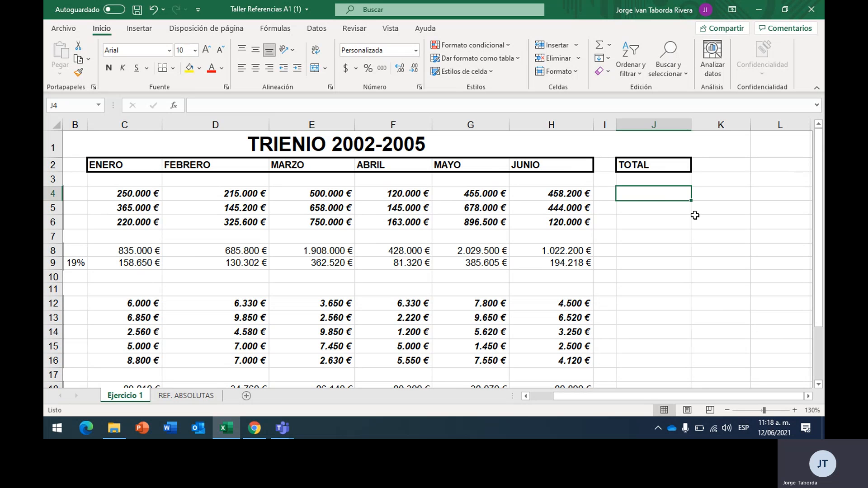
{"action": "type", "text": "=su"}
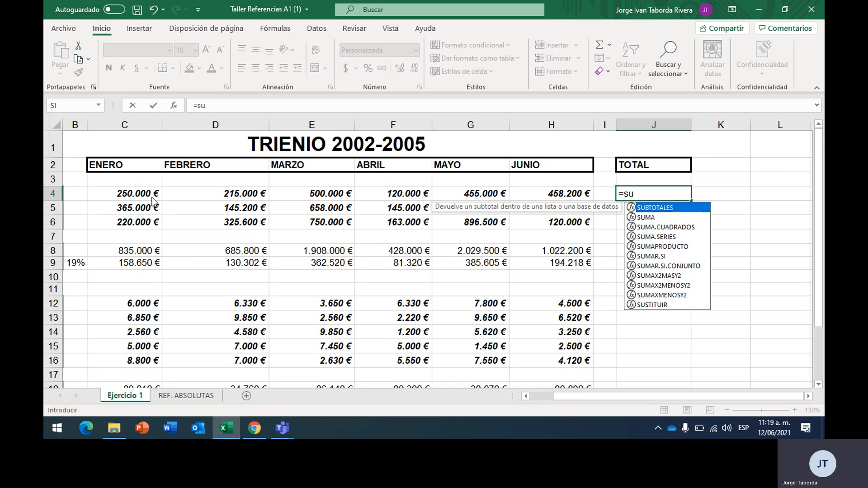
{"action": "key", "text": "Down"}
{"action": "key", "text": "Tab"}
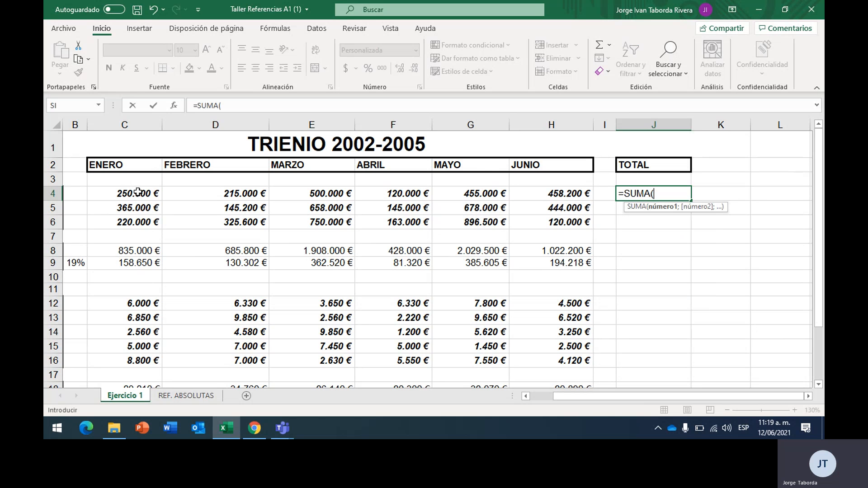
{"action": "left_click_drag", "start_coordinate": [138, 192], "coordinate": [578, 193]}
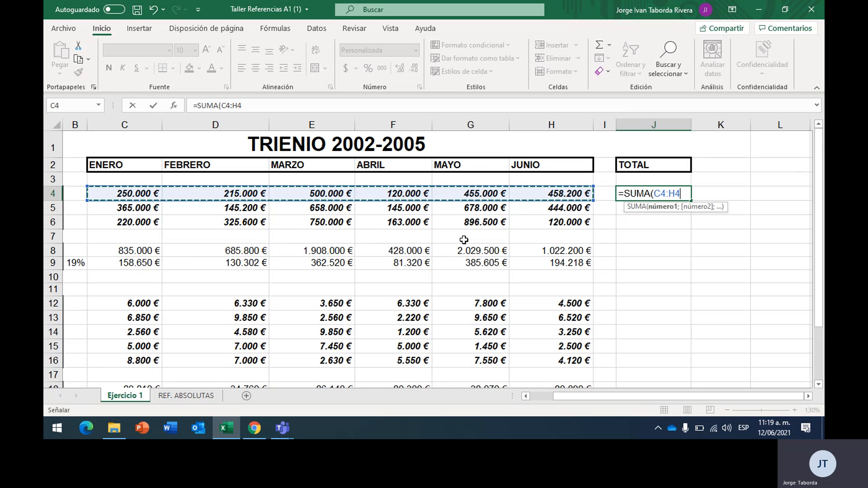
{"action": "type", "text": ")"}
{"action": "key", "text": "Return"}
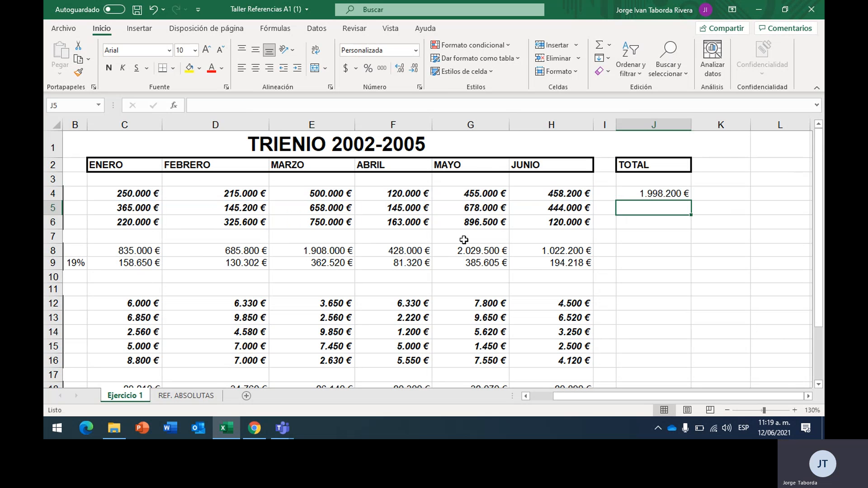
Step: Fill the ventas total formula in J4 down the TOTAL column through J19
{"action": "left_click", "coordinate": [647, 188]}
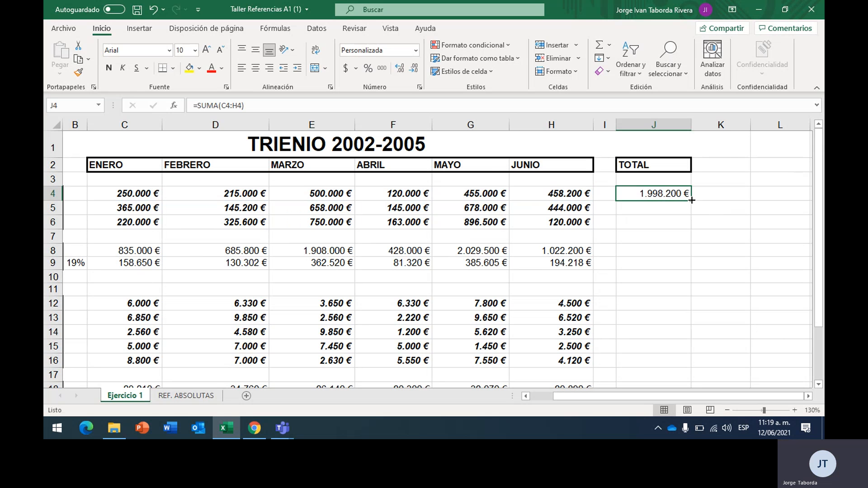
{"action": "left_click_drag", "start_coordinate": [691, 200], "coordinate": [664, 319]}
{"action": "left_click_drag", "start_coordinate": [305, 291], "coordinate": [566, 292]}
Step: Clear the unneeded TOTAL formulas in the blank-row cells J17, J11, J10 and J7
{"action": "left_click", "coordinate": [685, 293]}
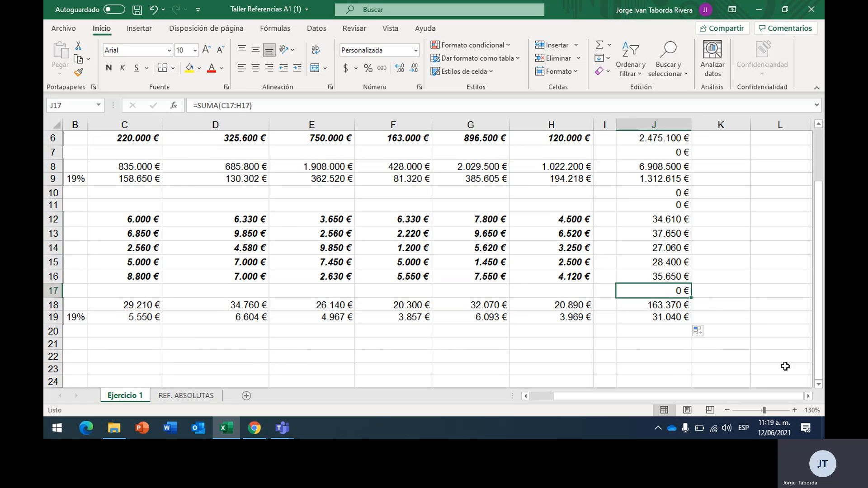
{"action": "scroll", "coordinate": [746, 343], "scroll_direction": "up", "scroll_amount": 1}
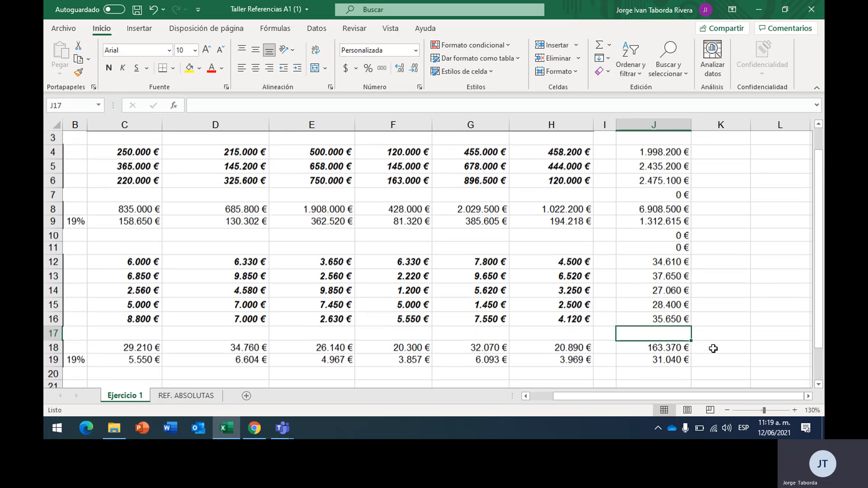
{"action": "left_click", "coordinate": [682, 247]}
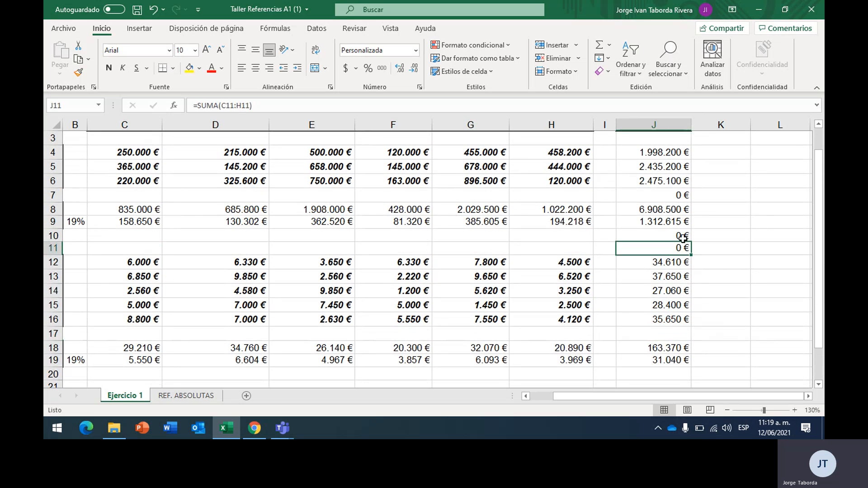
{"action": "key", "text": "Delete"}
{"action": "left_click", "coordinate": [683, 237]}
{"action": "key", "text": "Delete"}
{"action": "left_click", "coordinate": [682, 196]}
{"action": "key", "text": "Delete"}
{"action": "scroll", "coordinate": [684, 249], "scroll_direction": "up", "scroll_amount": 1}
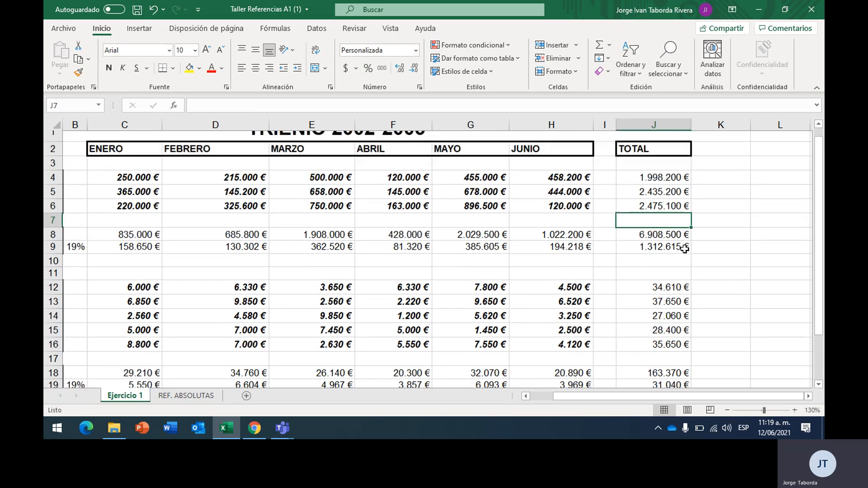
Step: Inspect the copied TOTAL formulas in column J, checking the range summed for oficinas in J14
{"action": "scroll", "coordinate": [684, 249], "scroll_direction": "up", "scroll_amount": 1}
{"action": "scroll", "coordinate": [684, 249], "scroll_direction": "down", "scroll_amount": 1}
{"action": "left_click", "coordinate": [668, 166]}
{"action": "left_click", "coordinate": [669, 247]}
{"action": "left_click", "coordinate": [668, 278]}
{"action": "double_click", "coordinate": [667, 278]}
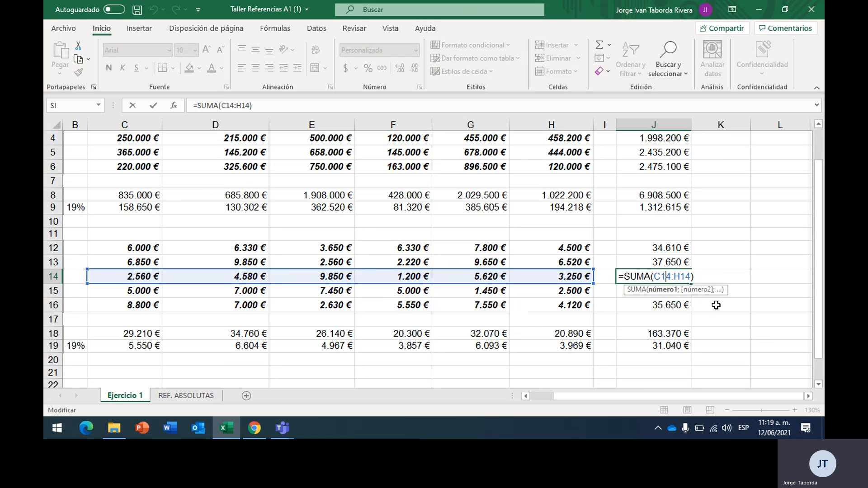
{"action": "key", "text": "Return"}
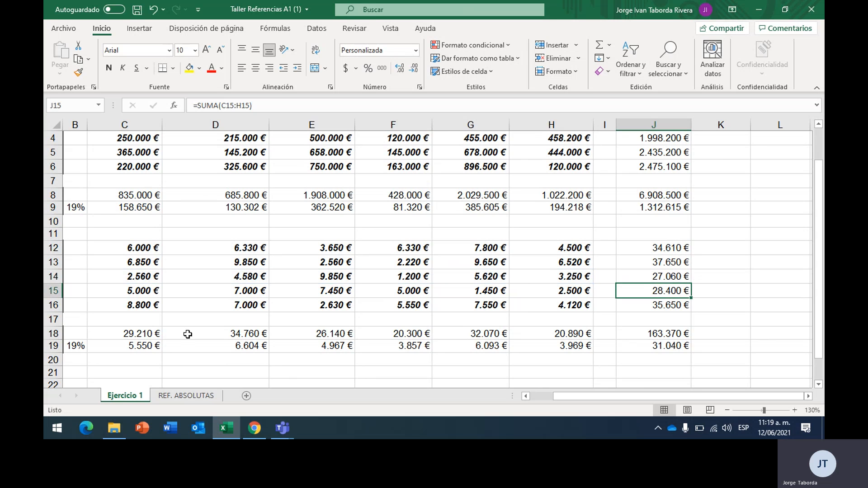
{"action": "scroll", "coordinate": [204, 333], "scroll_direction": "up", "scroll_amount": 1}
{"action": "scroll", "coordinate": [239, 330], "scroll_direction": "left", "scroll_amount": 3}
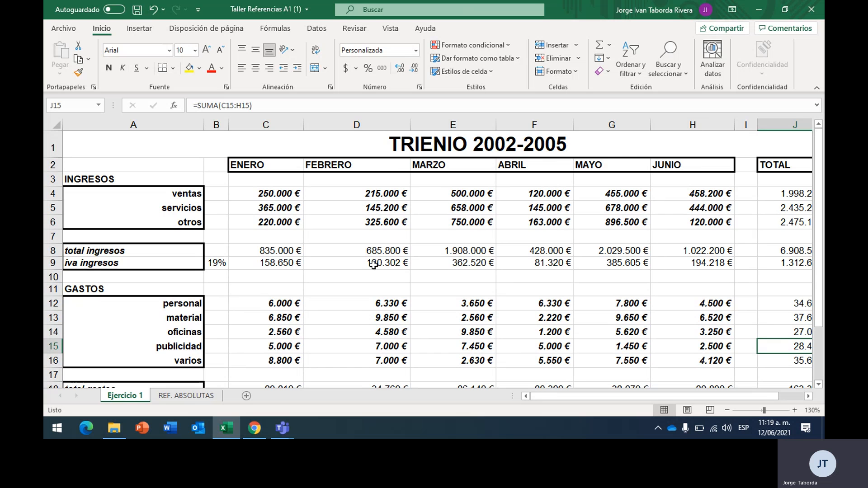
Step: Switch to the REF. ABSOLUTAS sheet and review the percentages in A1:B4 and the matching headings in C6:F6
{"action": "left_click", "coordinate": [188, 395]}
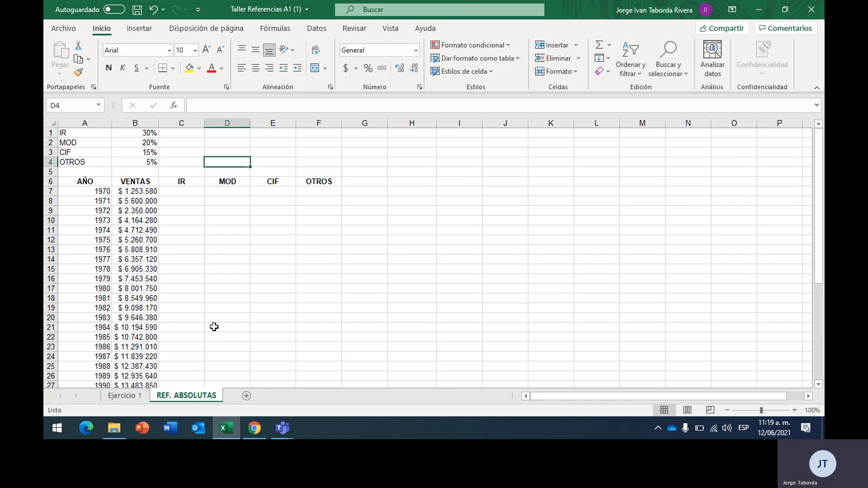
{"action": "scroll", "coordinate": [214, 326], "scroll_direction": "up", "scroll_amount": 3}
{"action": "scroll", "coordinate": [120, 186], "scroll_direction": "up", "scroll_amount": 1}
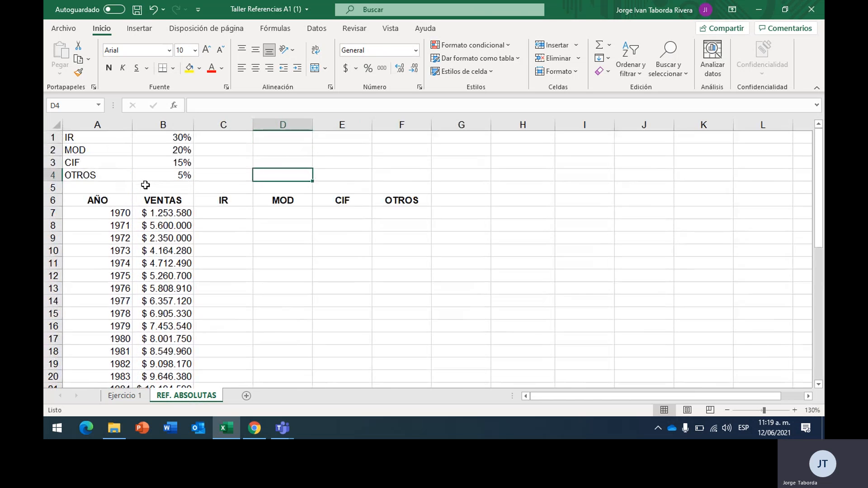
{"action": "left_click", "coordinate": [85, 137]}
{"action": "left_click", "coordinate": [105, 154]}
{"action": "left_click", "coordinate": [93, 166]}
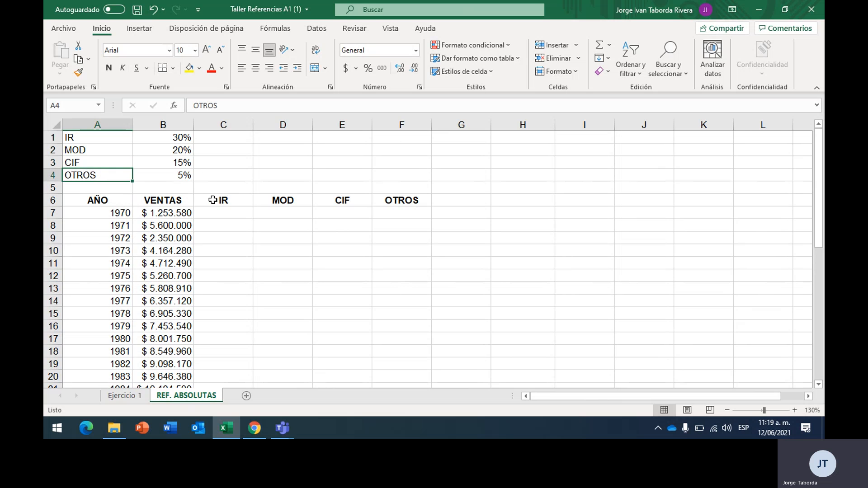
{"action": "left_click_drag", "start_coordinate": [182, 137], "coordinate": [182, 174]}
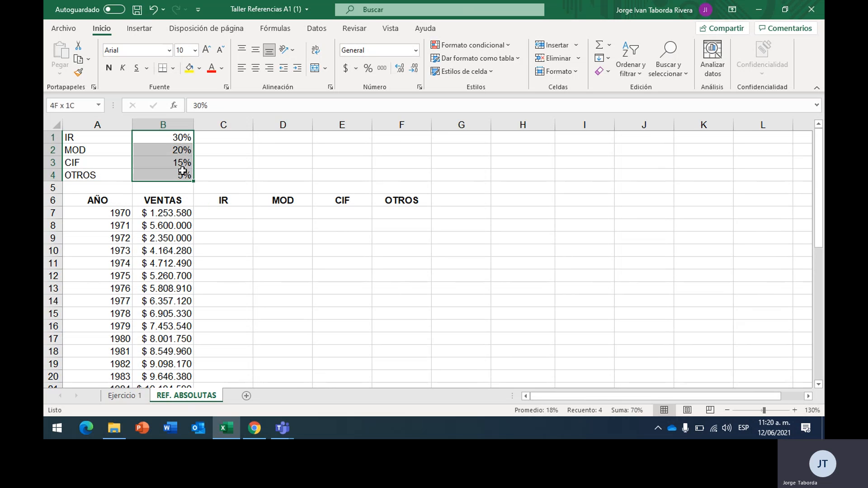
{"action": "left_click", "coordinate": [221, 168]}
{"action": "left_click_drag", "start_coordinate": [223, 200], "coordinate": [399, 202]}
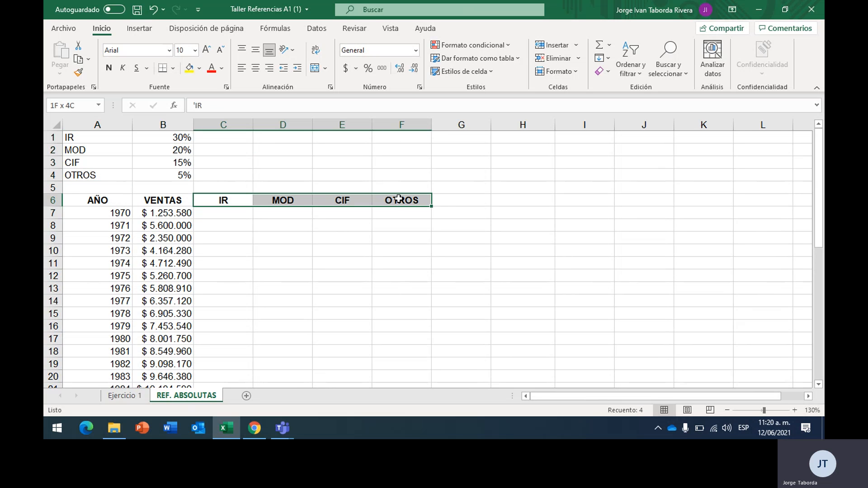
Step: Examine the yearly VENTAS values, the empty 1970 cells C7:F7 and the IR percentage in B1 used for the calculation
{"action": "left_click", "coordinate": [213, 201]}
{"action": "left_click_drag", "start_coordinate": [174, 215], "coordinate": [186, 289]}
{"action": "left_click_drag", "start_coordinate": [119, 251], "coordinate": [118, 301]}
{"action": "left_click_drag", "start_coordinate": [159, 216], "coordinate": [167, 255]}
{"action": "left_click", "coordinate": [212, 212]}
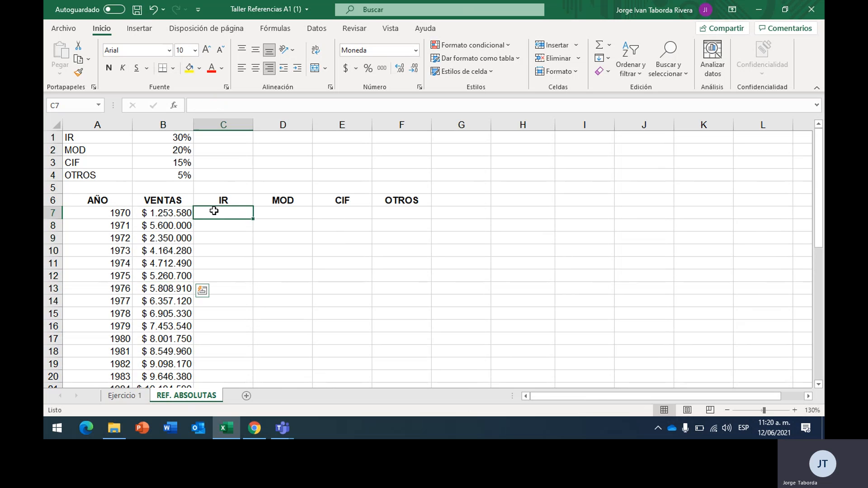
{"action": "left_click", "coordinate": [293, 213]}
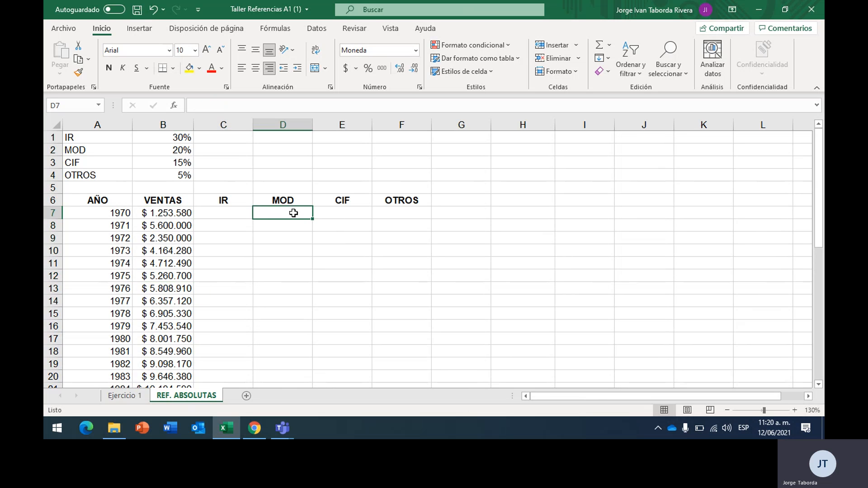
{"action": "left_click", "coordinate": [344, 213]}
{"action": "left_click", "coordinate": [400, 218]}
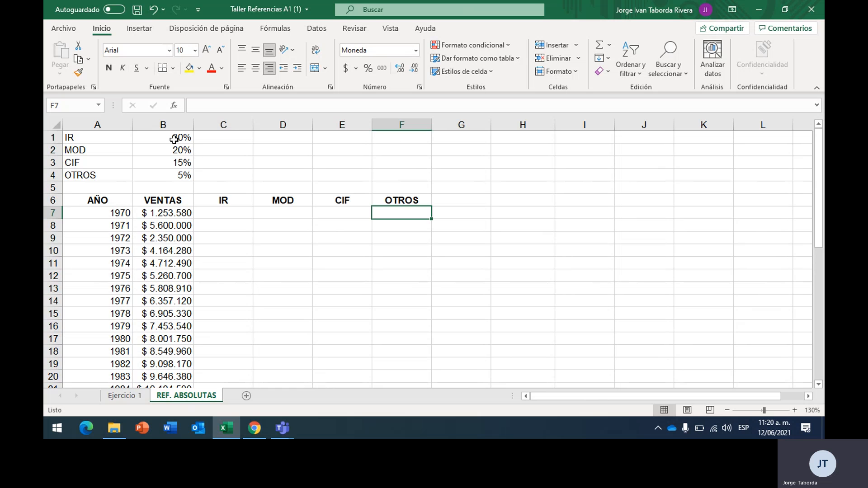
{"action": "left_click", "coordinate": [235, 212]}
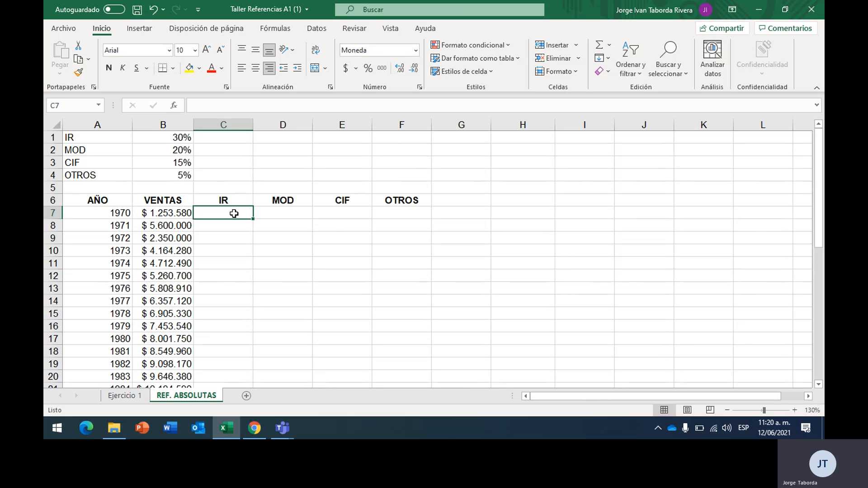
{"action": "left_click", "coordinate": [171, 213]}
{"action": "left_click_drag", "start_coordinate": [183, 136], "coordinate": [110, 137]}
{"action": "left_click", "coordinate": [163, 138]}
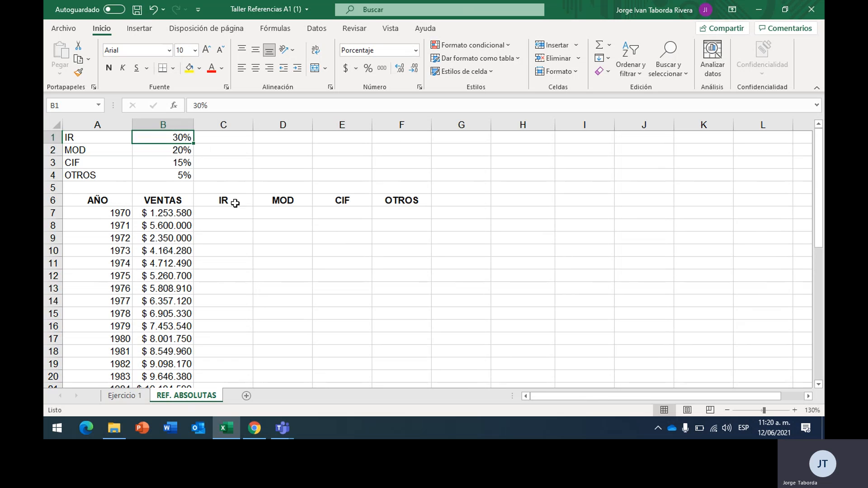
Step: Calculate the 1970 IR amount in C7 with the formula =B7*$B$1
{"action": "left_click", "coordinate": [234, 215]}
{"action": "type", "text": "="}
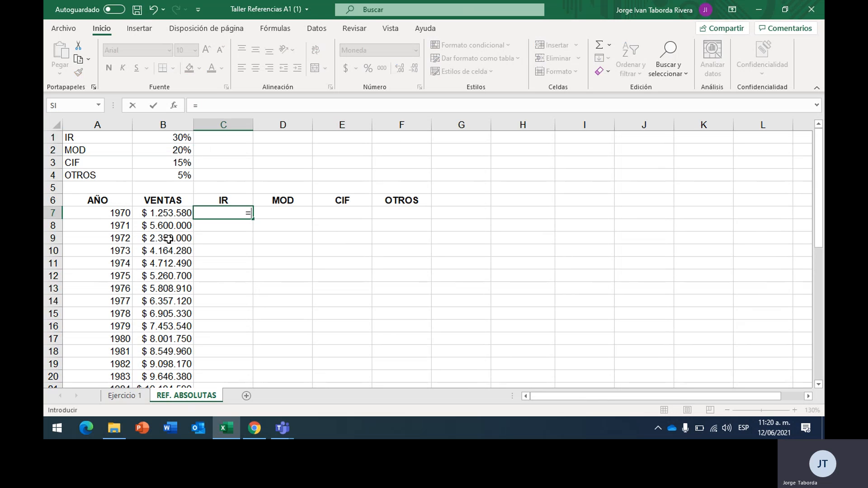
{"action": "left_click", "coordinate": [168, 215]}
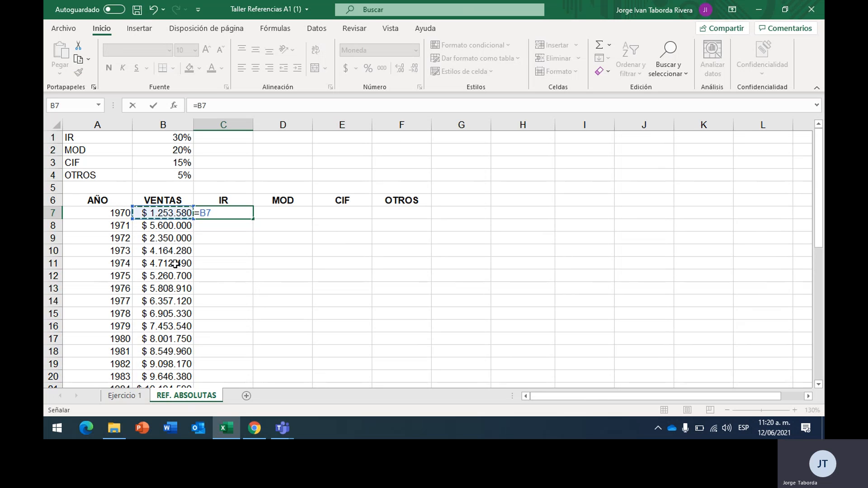
{"action": "type", "text": "*"}
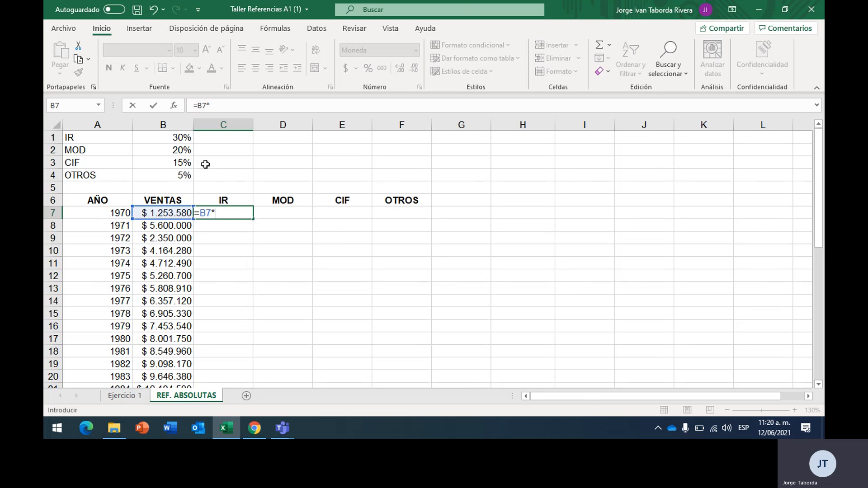
{"action": "left_click", "coordinate": [168, 136]}
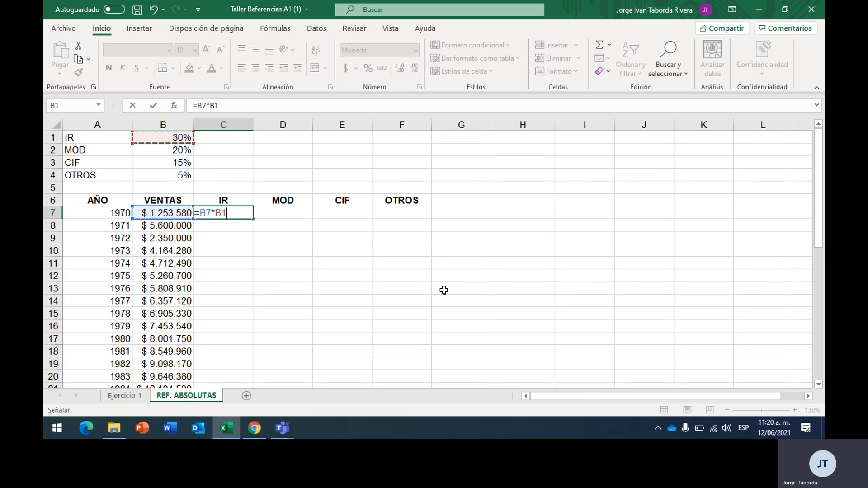
{"action": "key", "text": "F4"}
{"action": "key", "text": "Return"}
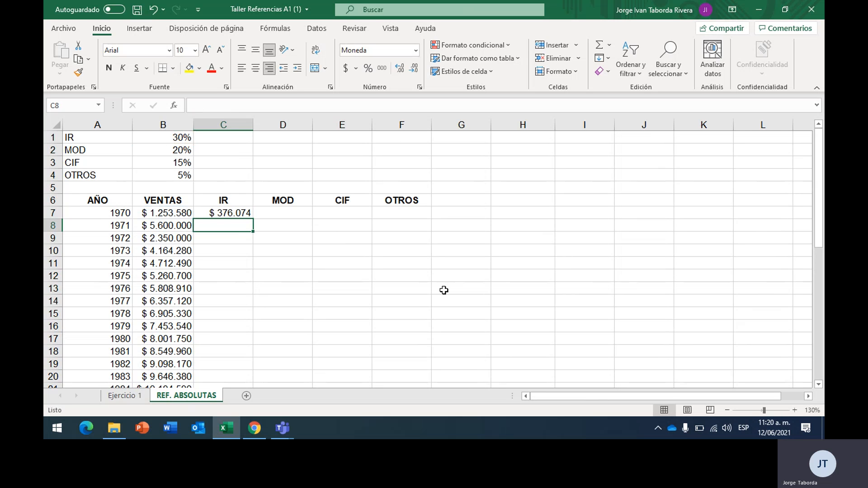
Step: Fill the IR formula from C7 down to the 2005 row, C42
{"action": "left_click", "coordinate": [232, 216]}
{"action": "left_click_drag", "start_coordinate": [253, 220], "coordinate": [234, 367]}
{"action": "scroll", "coordinate": [323, 357], "scroll_direction": "up", "scroll_amount": 7}
Step: Inspect the copied IR formulas, checking in C18 the relative VENTAS reference and the absolute reference to B1
{"action": "left_click", "coordinate": [222, 225]}
{"action": "double_click", "coordinate": [232, 326]}
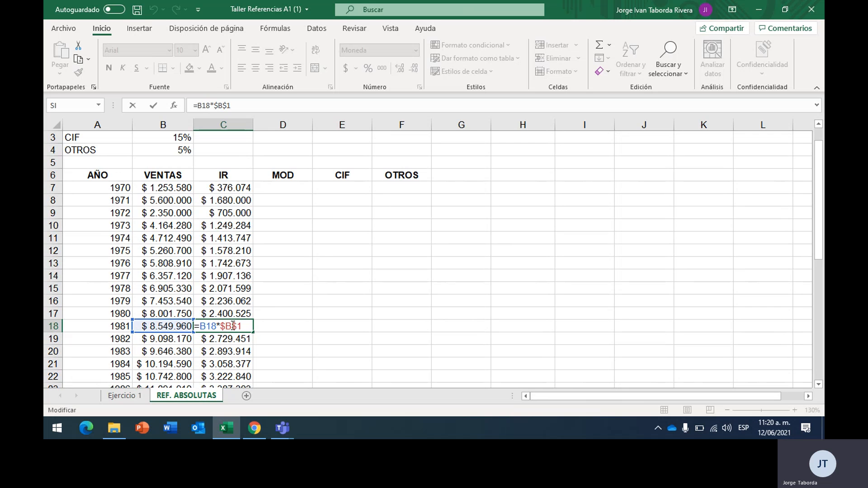
{"action": "scroll", "coordinate": [233, 326], "scroll_direction": "up", "scroll_amount": 1}
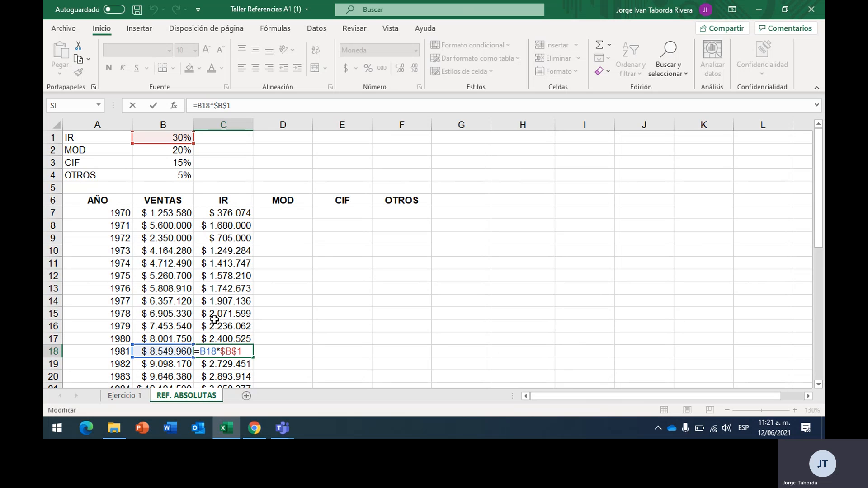
{"action": "key", "text": "Return"}
{"action": "left_click_drag", "start_coordinate": [167, 216], "coordinate": [167, 376]}
{"action": "left_click", "coordinate": [235, 322]}
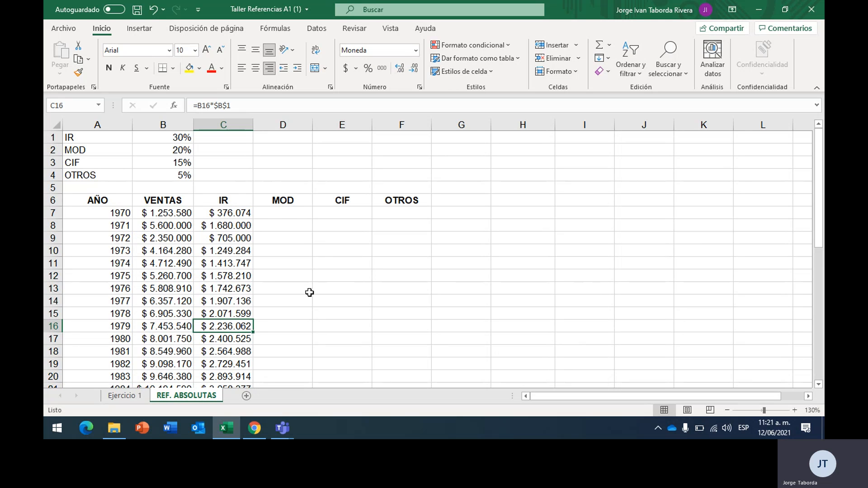
{"action": "left_click", "coordinate": [237, 275]}
Step: Calculate the 1970 MOD amount in D7 with the formula =B7*$B$2
{"action": "left_click", "coordinate": [292, 214]}
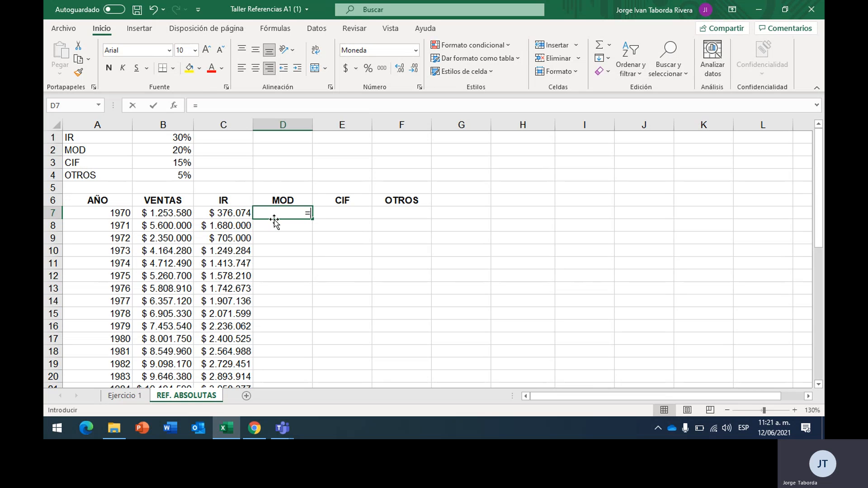
{"action": "type", "text": "="}
{"action": "left_click", "coordinate": [176, 213]}
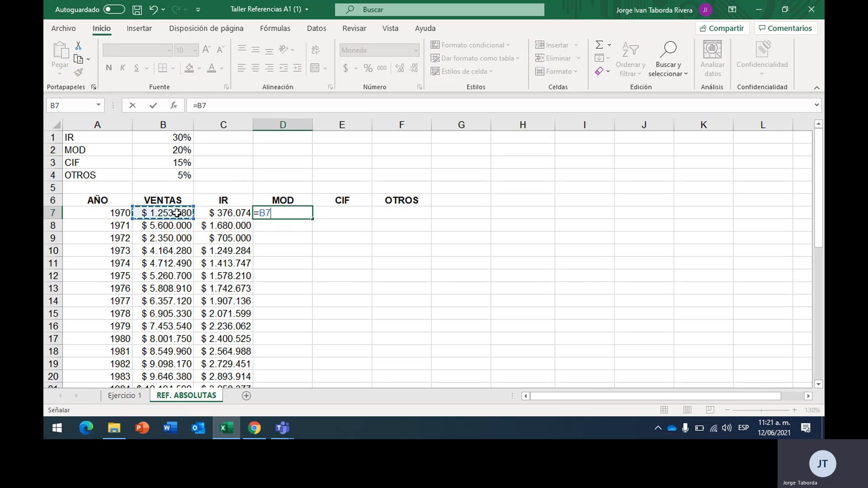
{"action": "type", "text": "*"}
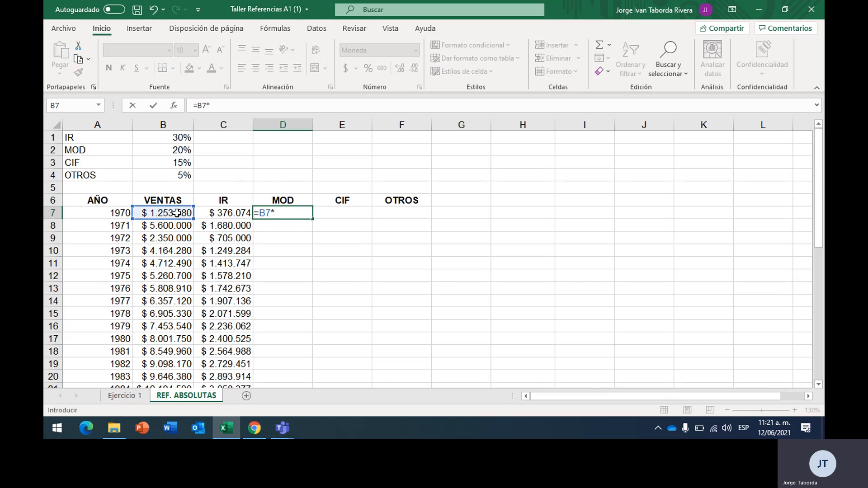
{"action": "left_click", "coordinate": [178, 150]}
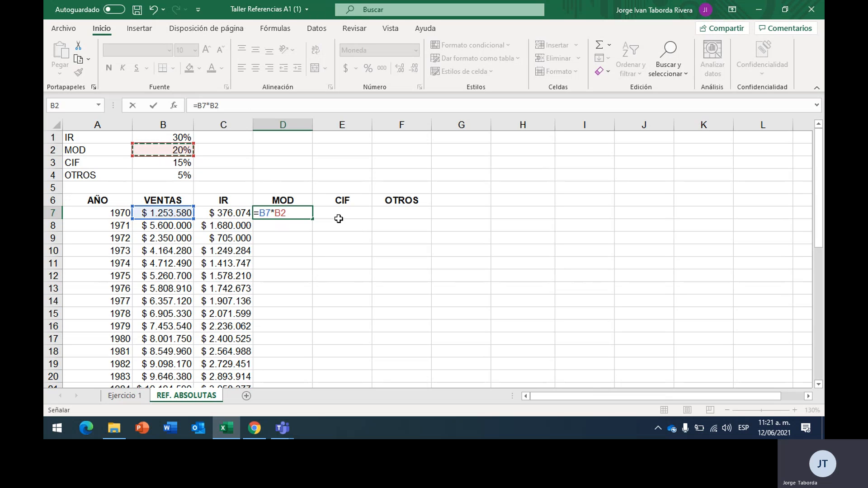
{"action": "key", "text": "F4"}
{"action": "key", "text": "Return"}
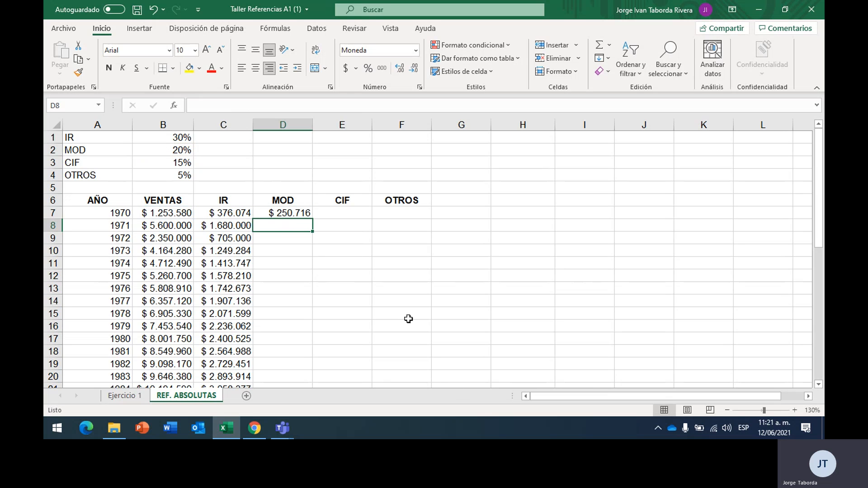
Step: Fill the MOD formula from D7 down to the 2005 row, D42
{"action": "left_click", "coordinate": [296, 216]}
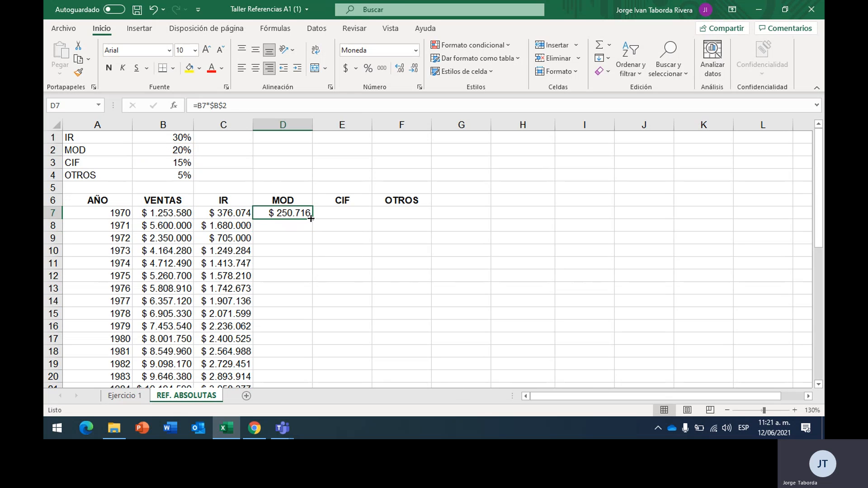
{"action": "left_click_drag", "start_coordinate": [311, 218], "coordinate": [291, 367]}
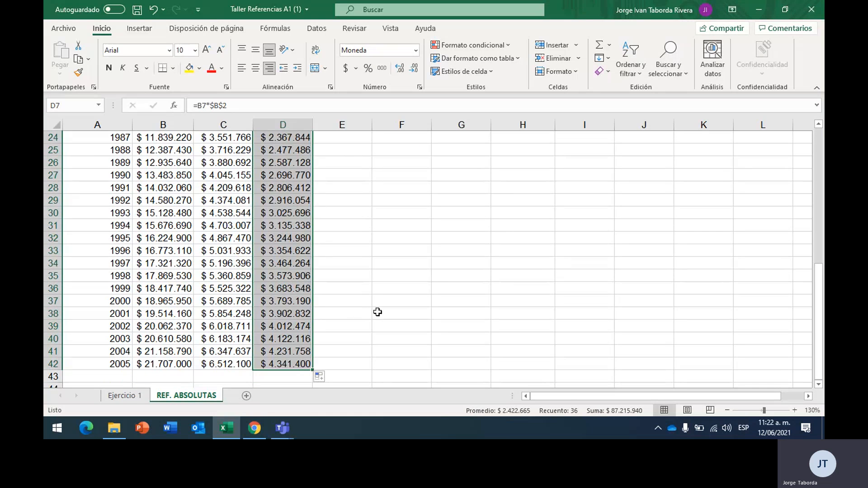
{"action": "scroll", "coordinate": [375, 310], "scroll_direction": "up", "scroll_amount": 8}
Step: Calculate the 1970 CIF amount in E7 with the formula =B7*$B$3
{"action": "left_click", "coordinate": [355, 217]}
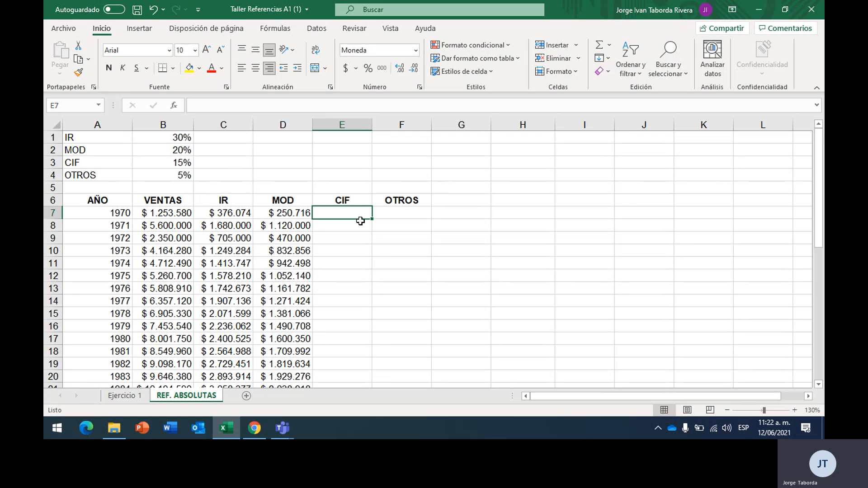
{"action": "left_click", "coordinate": [53, 163]}
{"action": "left_click", "coordinate": [178, 162]}
{"action": "left_click_drag", "start_coordinate": [89, 163], "coordinate": [177, 163]}
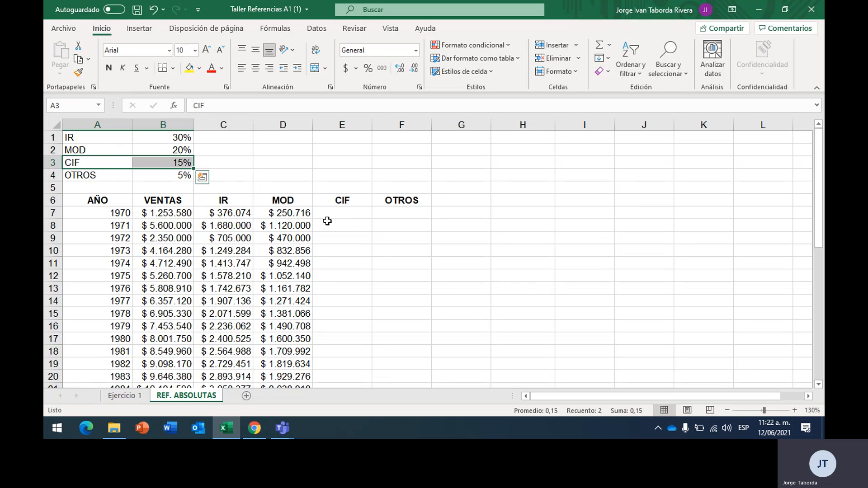
{"action": "left_click", "coordinate": [354, 213]}
{"action": "type", "text": "="}
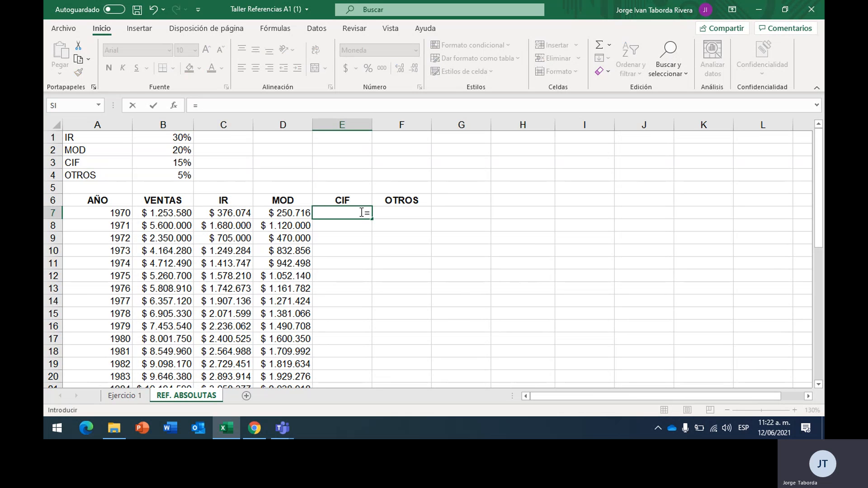
{"action": "left_click", "coordinate": [166, 215]}
{"action": "type", "text": "*"}
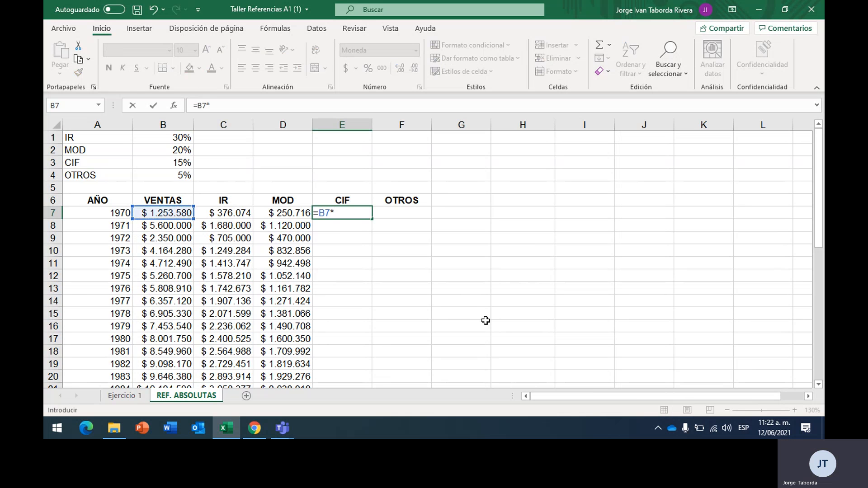
{"action": "left_click", "coordinate": [184, 161]}
{"action": "key", "text": "F4"}
{"action": "key", "text": "ctrl+Return"}
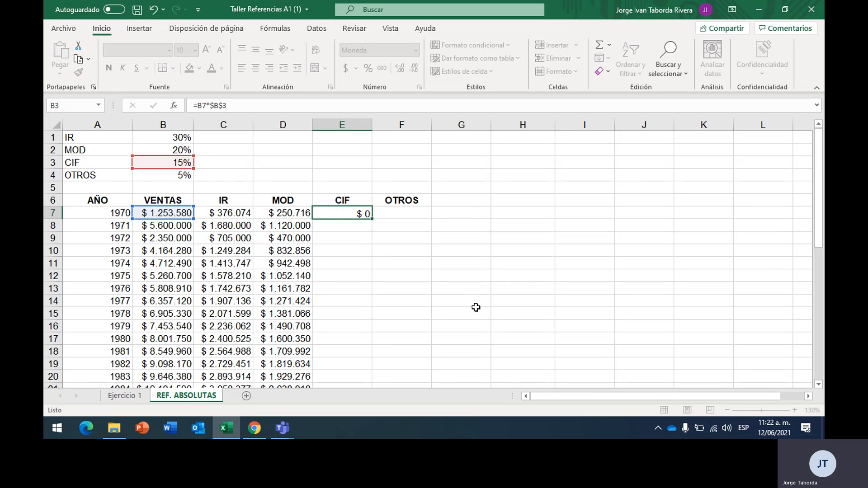
Step: Try filling the CIF formula from E7 down to E42, and undo that fill
{"action": "left_click_drag", "start_coordinate": [371, 219], "coordinate": [347, 368]}
{"action": "scroll", "coordinate": [398, 244], "scroll_direction": "up", "scroll_amount": 8}
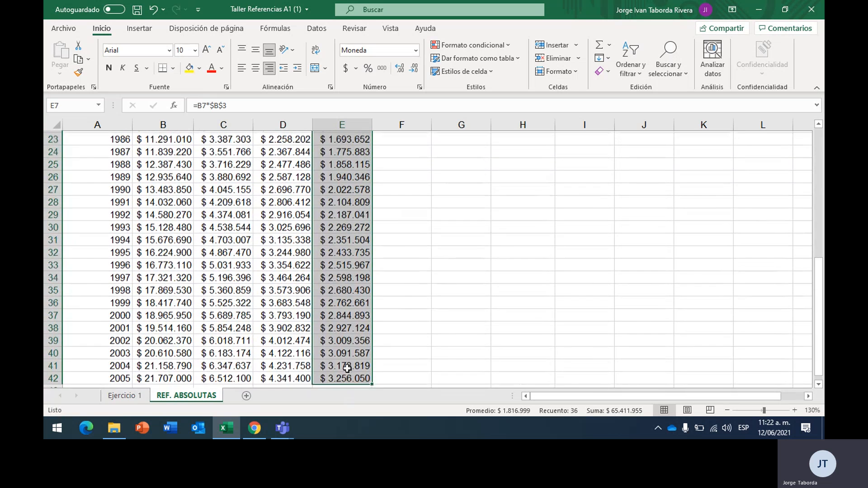
{"action": "left_click", "coordinate": [396, 215]}
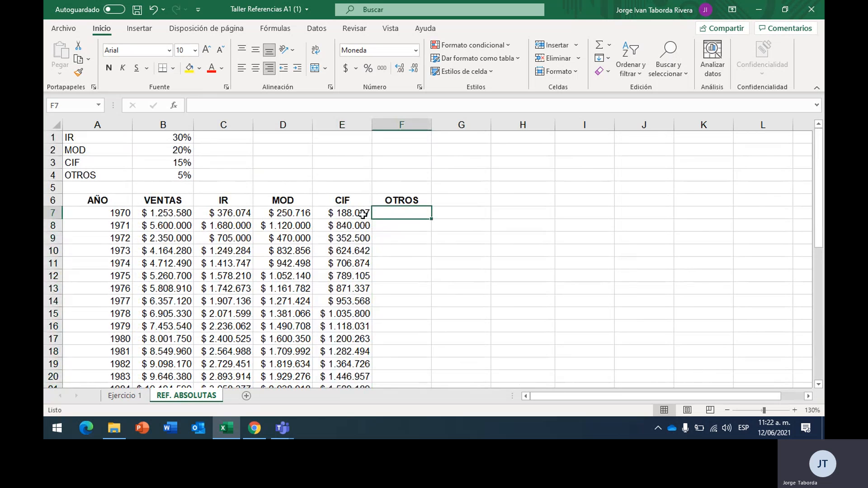
{"action": "key", "text": "ctrl+z"}
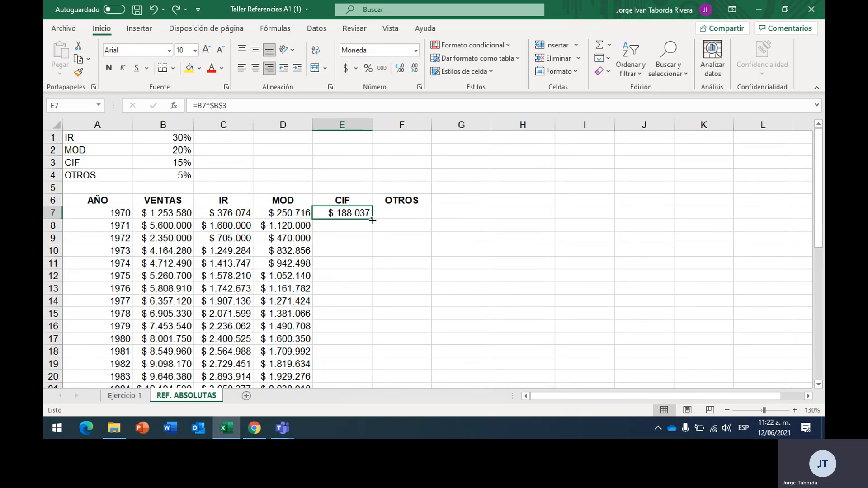
Step: Auto-fill the CIF formula from E7 down to the 2005 row, E42, and look at the fill options without changing them
{"action": "mouse_move", "coordinate": [373, 218]}
{"action": "left_mouse_down"}
{"action": "mouse_move", "coordinate": [364, 232]}
{"action": "mouse_move", "coordinate": [374, 220]}
{"action": "left_mouse_up"}
{"action": "double_click", "coordinate": [373, 219]}
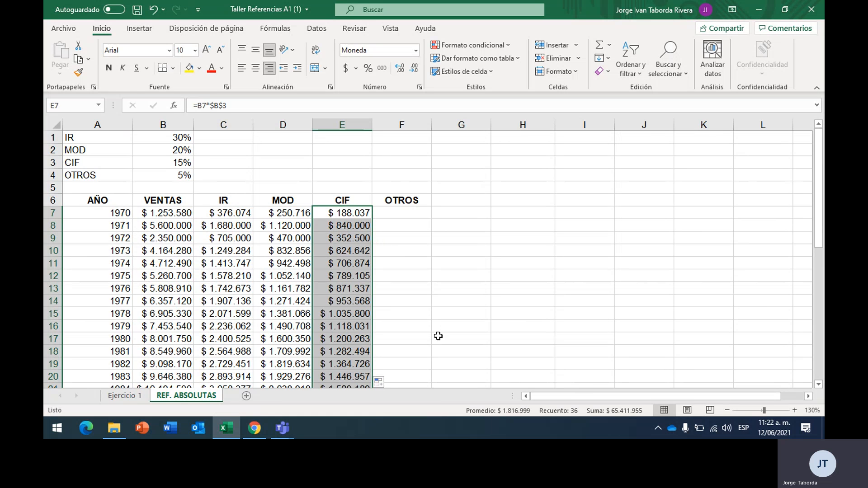
{"action": "left_click", "coordinate": [389, 381]}
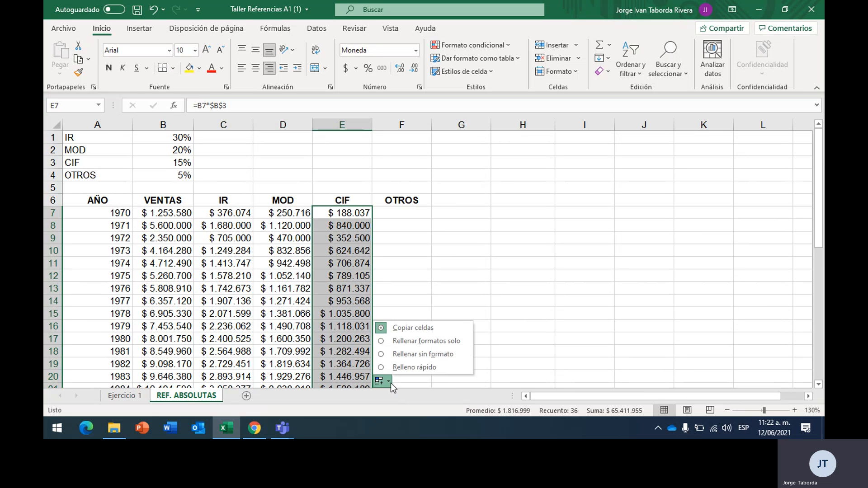
{"action": "left_click", "coordinate": [441, 277]}
Step: Calculate the 1970 OTROS amount in F7 with the formula =B7*$B$4, entering the dollar signs of the absolute reference manually
{"action": "left_click", "coordinate": [408, 215]}
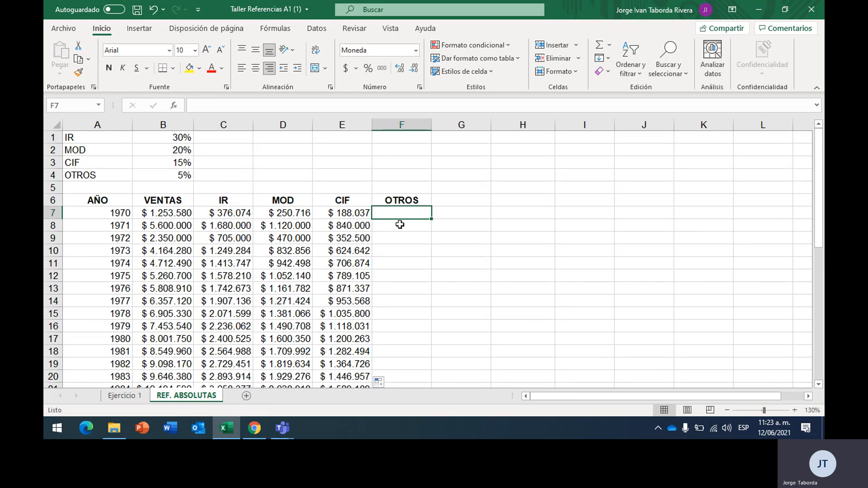
{"action": "type", "text": "="}
{"action": "left_click", "coordinate": [186, 216]}
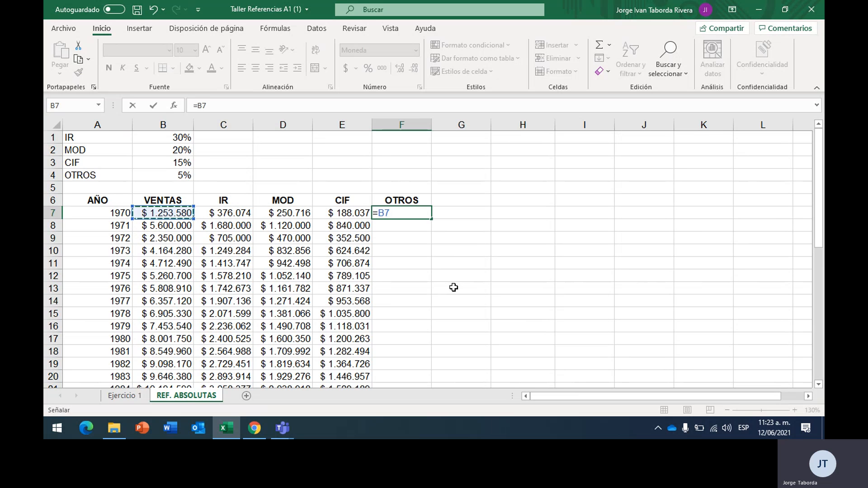
{"action": "type", "text": "*"}
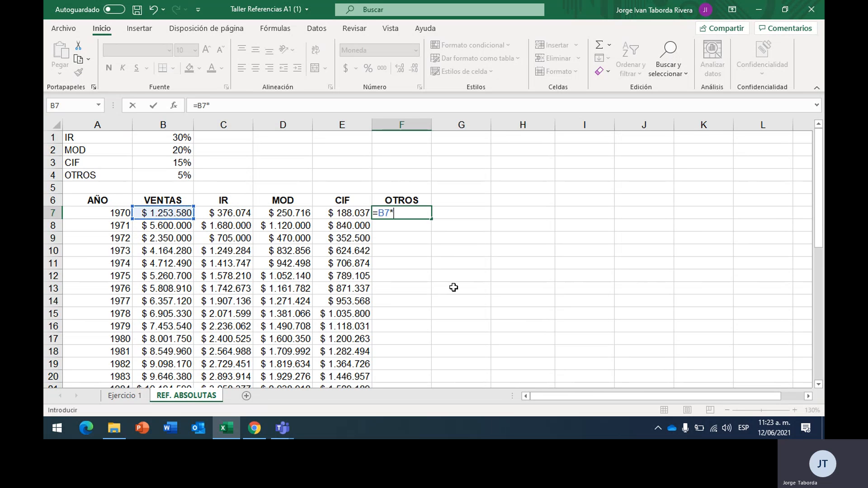
{"action": "left_click", "coordinate": [179, 176]}
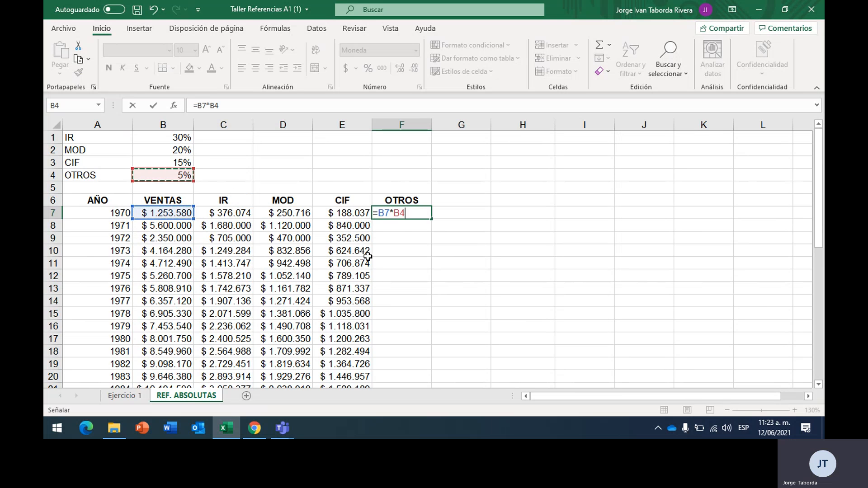
{"action": "left_click", "coordinate": [397, 213]}
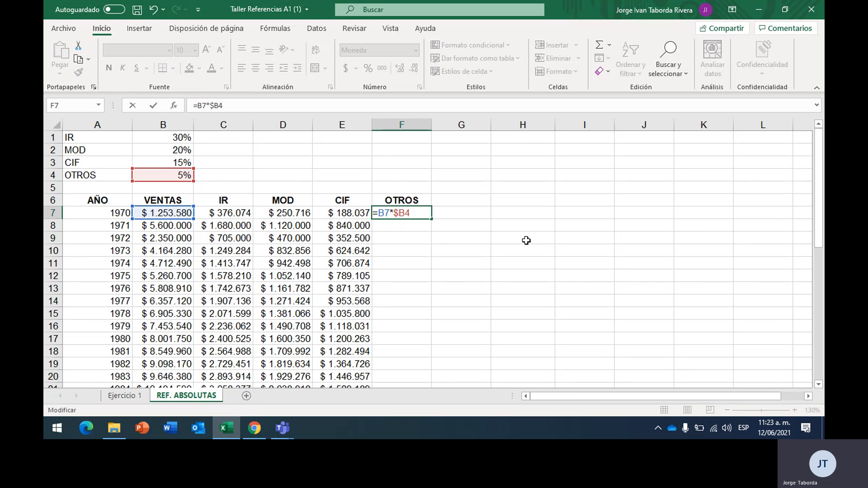
{"action": "type", "text": "$"}
{"action": "key", "text": "Return"}
Step: Fill the OTROS formula from F7 down to the 2005 row, F42
{"action": "left_click", "coordinate": [416, 214]}
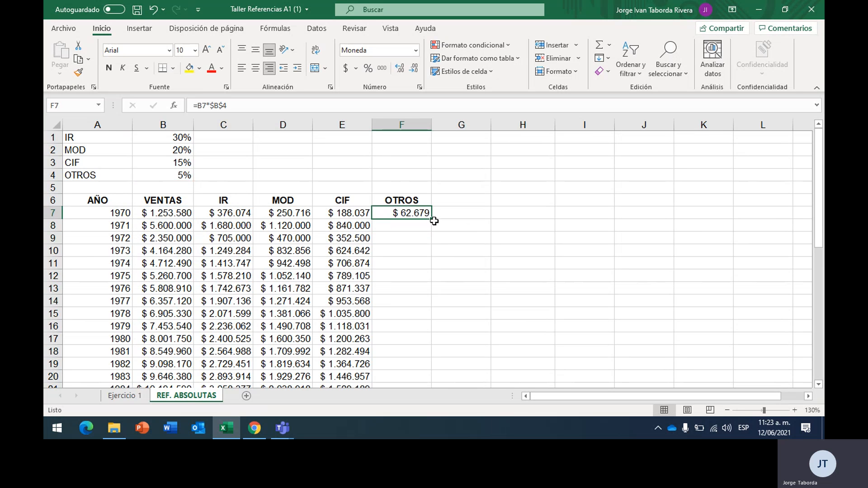
{"action": "double_click", "coordinate": [434, 221]}
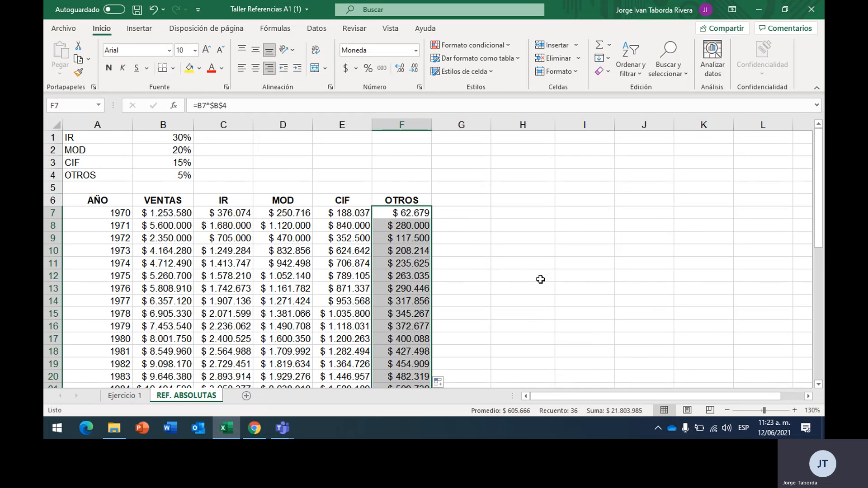
{"action": "scroll", "coordinate": [541, 280], "scroll_direction": "down", "scroll_amount": 8}
Step: Inspect the copied OTROS formula in F42, tracing its relative VENTAS reference and its absolute reference to B4
{"action": "left_click_drag", "start_coordinate": [164, 175], "coordinate": [405, 279]}
{"action": "left_click", "coordinate": [418, 351]}
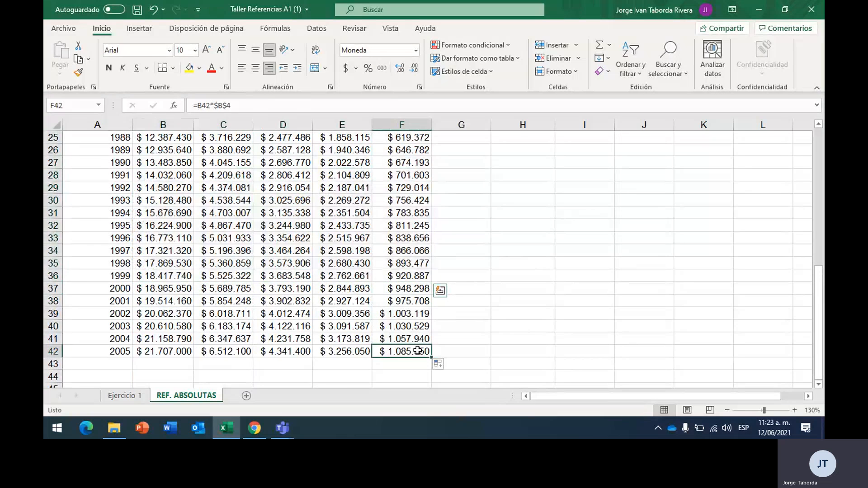
{"action": "double_click", "coordinate": [417, 350]}
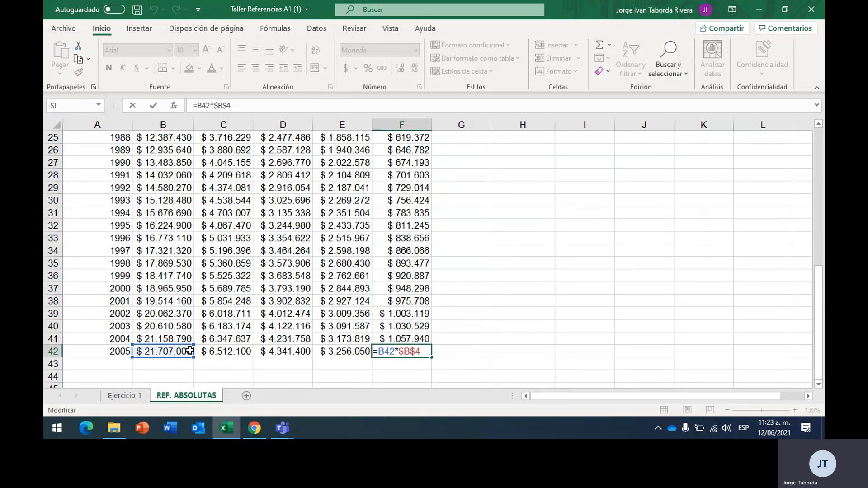
{"action": "scroll", "coordinate": [194, 348], "scroll_direction": "up", "scroll_amount": 1}
{"action": "scroll", "coordinate": [196, 346], "scroll_direction": "up", "scroll_amount": 7}
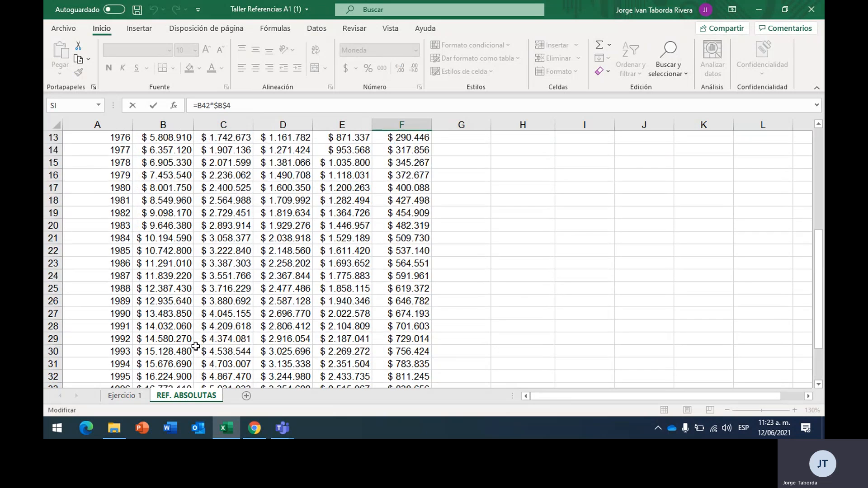
{"action": "left_click", "coordinate": [533, 267]}
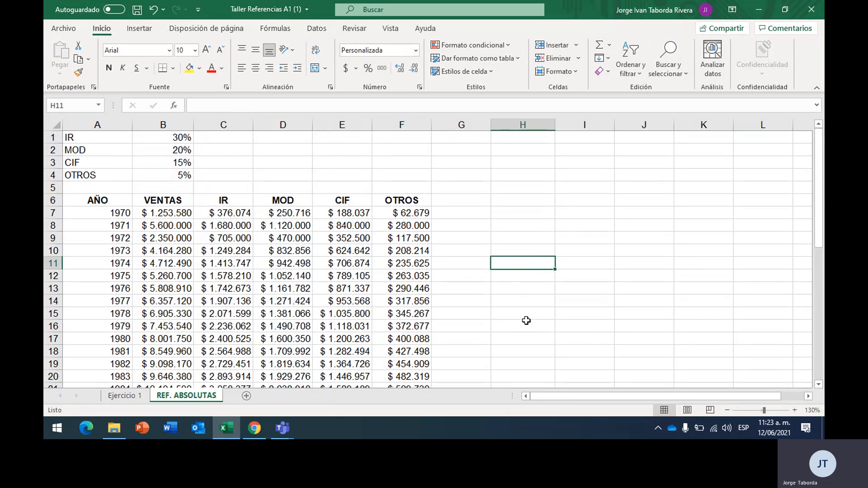
Step: Review the filled IR, MOD, CIF and OTROS columns on REF. ABSOLUTAS, and take a look at the Ejercicio 1 sheet
{"action": "scroll", "coordinate": [491, 309], "scroll_direction": "down", "scroll_amount": 3}
{"action": "scroll", "coordinate": [491, 309], "scroll_direction": "down", "scroll_amount": 8}
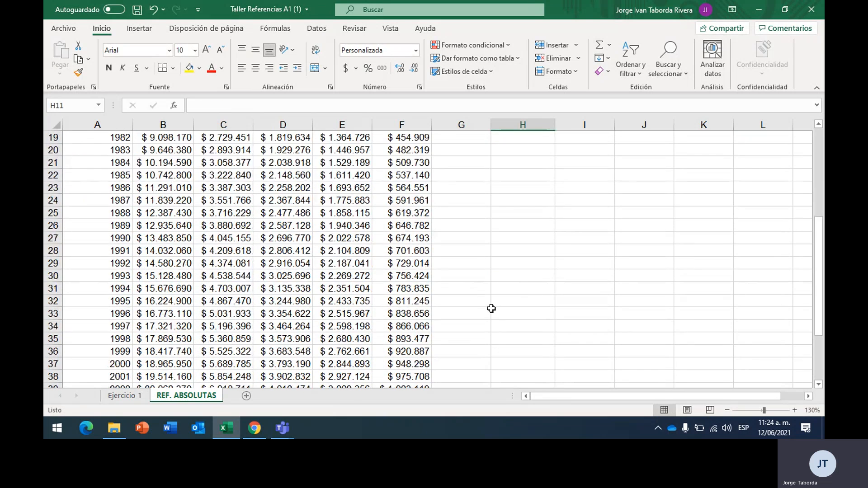
{"action": "scroll", "coordinate": [488, 308], "scroll_direction": "up", "scroll_amount": 11}
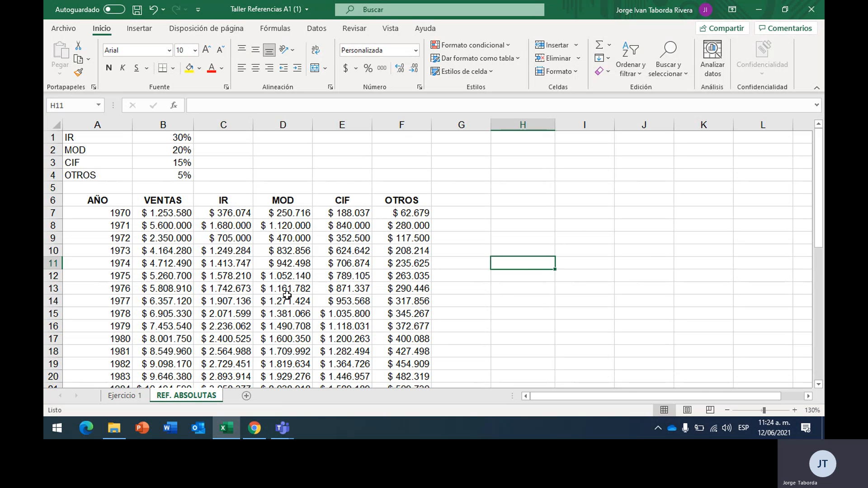
{"action": "left_click", "coordinate": [326, 265]}
{"action": "left_click", "coordinate": [325, 329]}
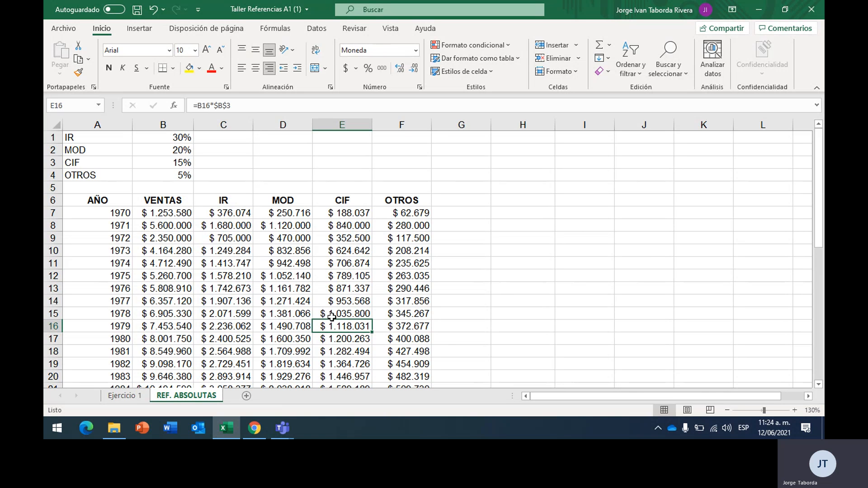
{"action": "scroll", "coordinate": [321, 288], "scroll_direction": "down", "scroll_amount": 4}
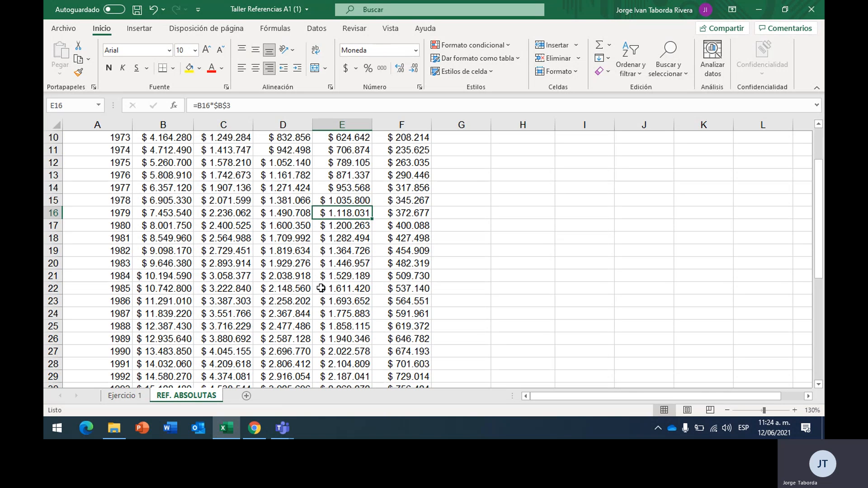
{"action": "scroll", "coordinate": [268, 226], "scroll_direction": "up", "scroll_amount": 4}
{"action": "left_click", "coordinate": [124, 395]}
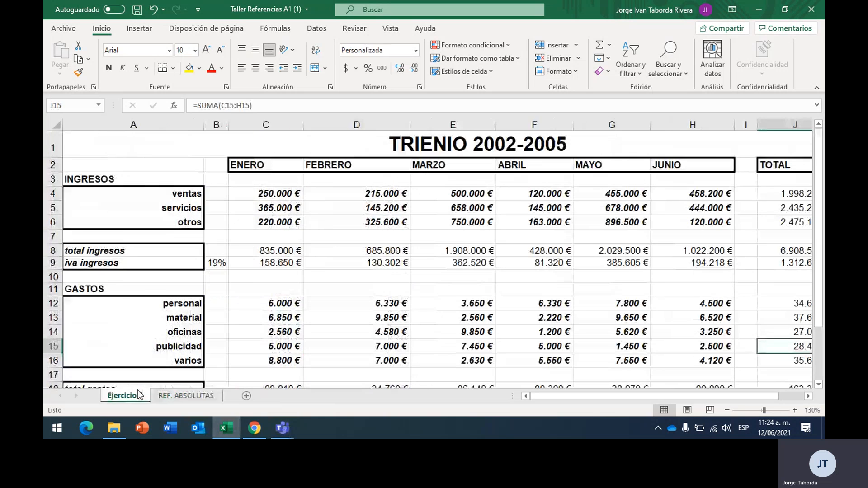
{"action": "left_click", "coordinate": [187, 397]}
Step: Switch to the DIPLOMADO EXCEL meeting window in Microsoft Teams and maximize it
{"action": "mouse_move", "coordinate": [282, 428]}
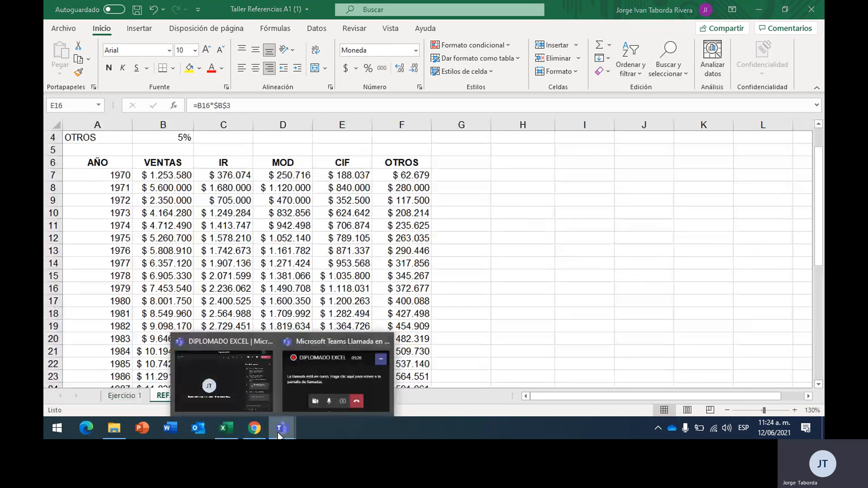
{"action": "left_click", "coordinate": [243, 389]}
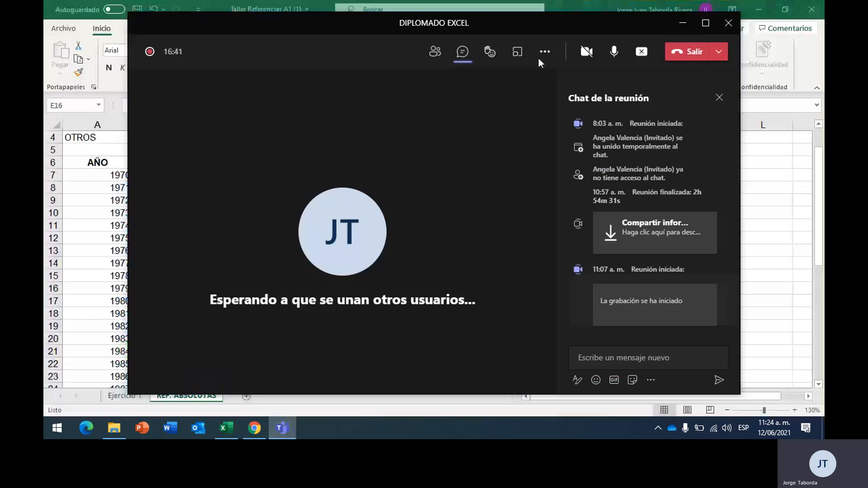
{"action": "left_click", "coordinate": [706, 24]}
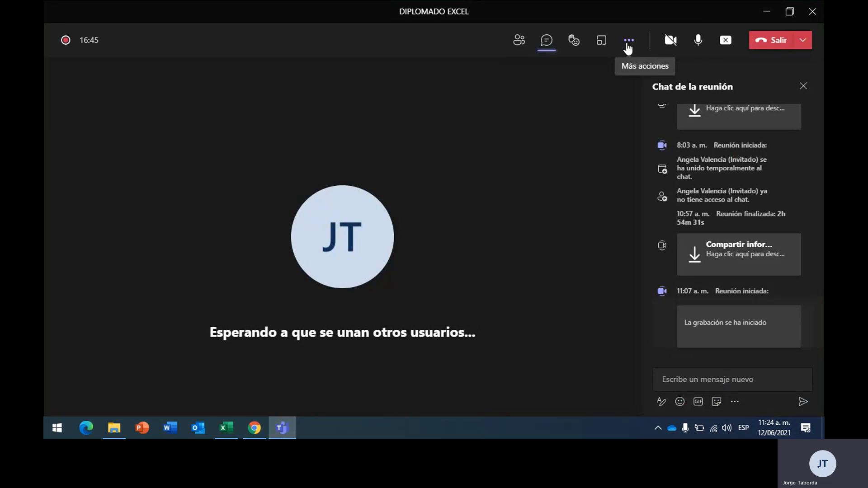